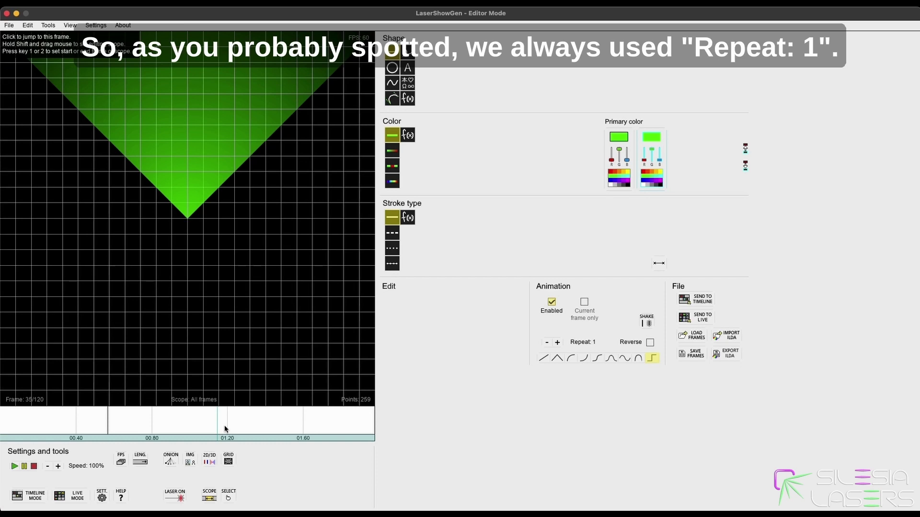
Empty the canvas and set up a back-and-forth triangle animation curve starting from frame 1
key(Escape)
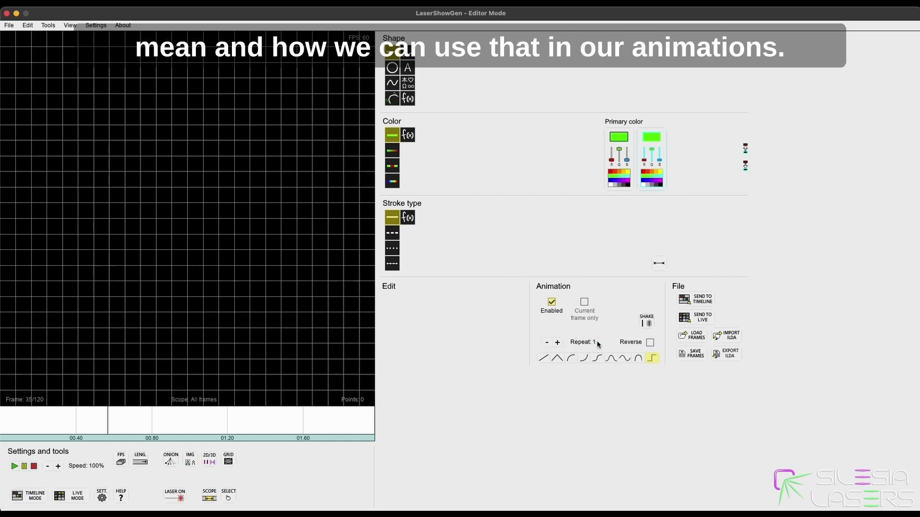
click(556, 358)
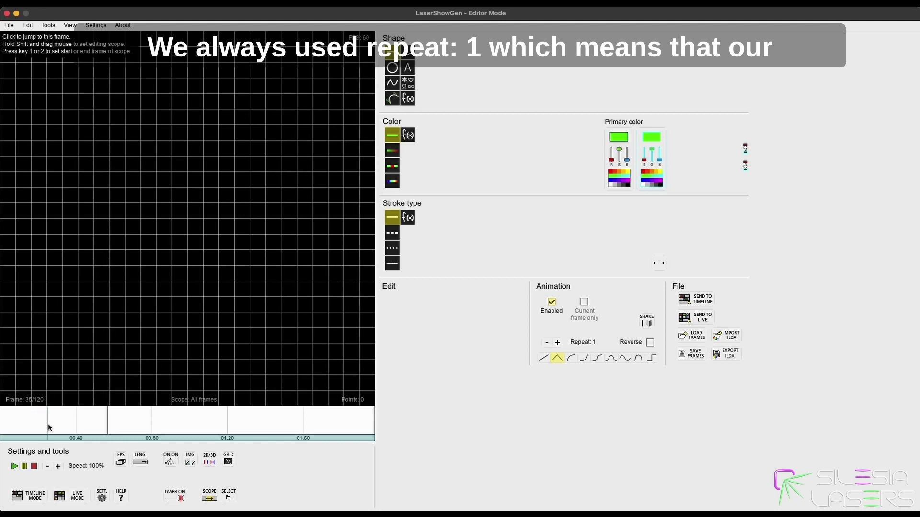
drag(51, 423, 3, 422)
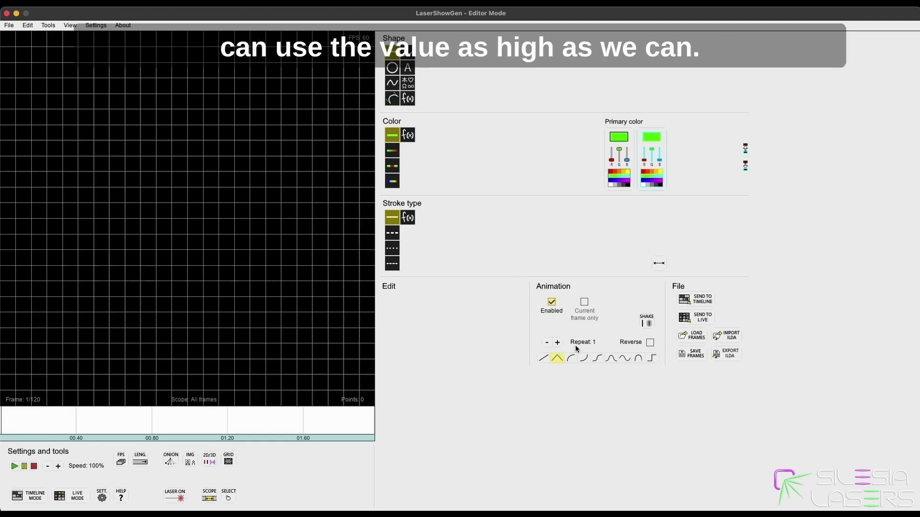
Set the animation repeat to 2, draw a full-width horizontal line near the canvas's upper edge and animate it moving downward
click(558, 343)
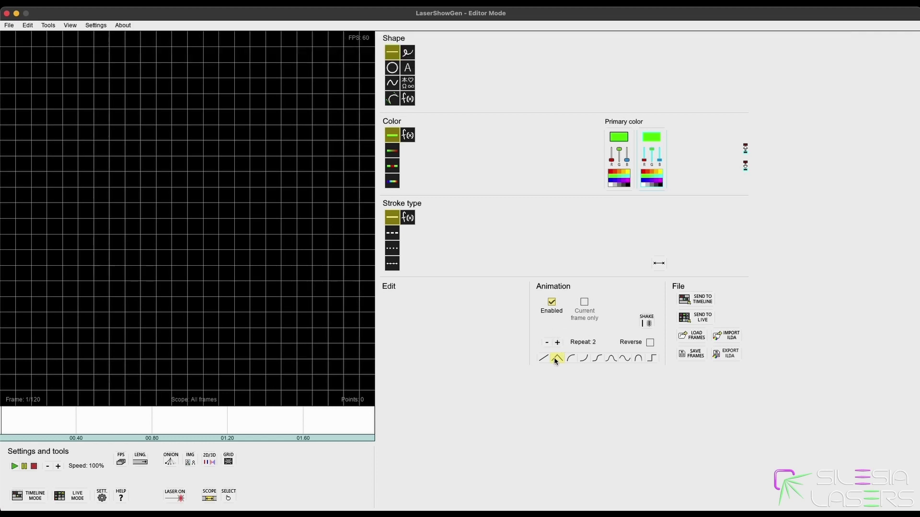
mouse_move(31, 67)
mouse_down()
mouse_move(343, 62)
mouse_move(287, 102)
mouse_move(291, 328)
mouse_move(303, 377)
mouse_up()
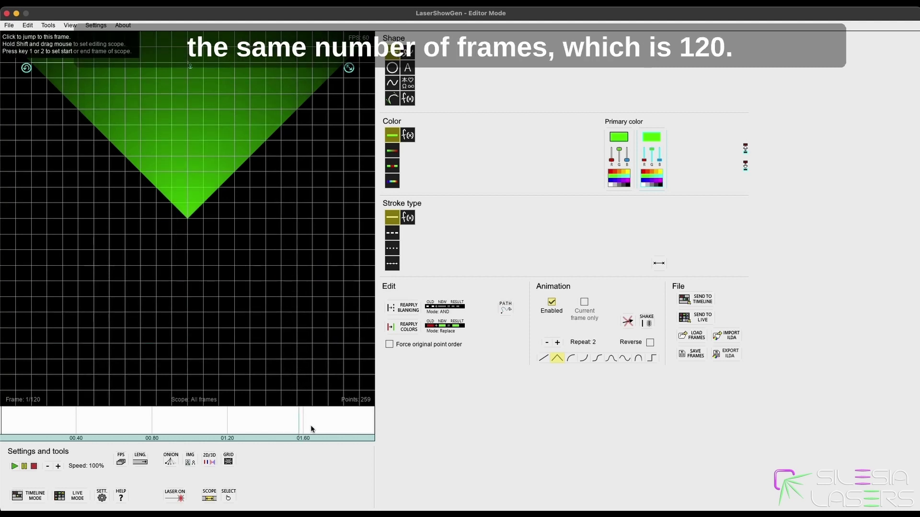
right_click(322, 369)
Play the repeating line animation and check it on the live laser output before switching the output off
click(179, 496)
click(179, 497)
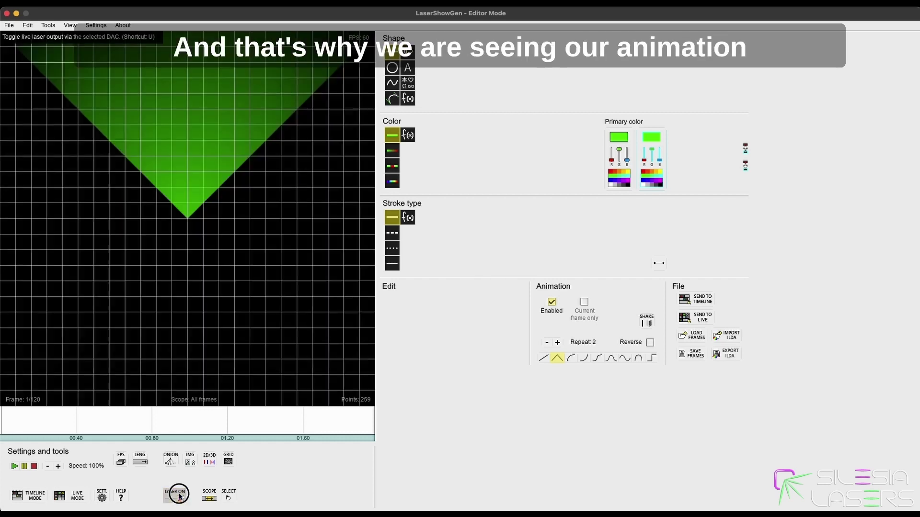
key(space)
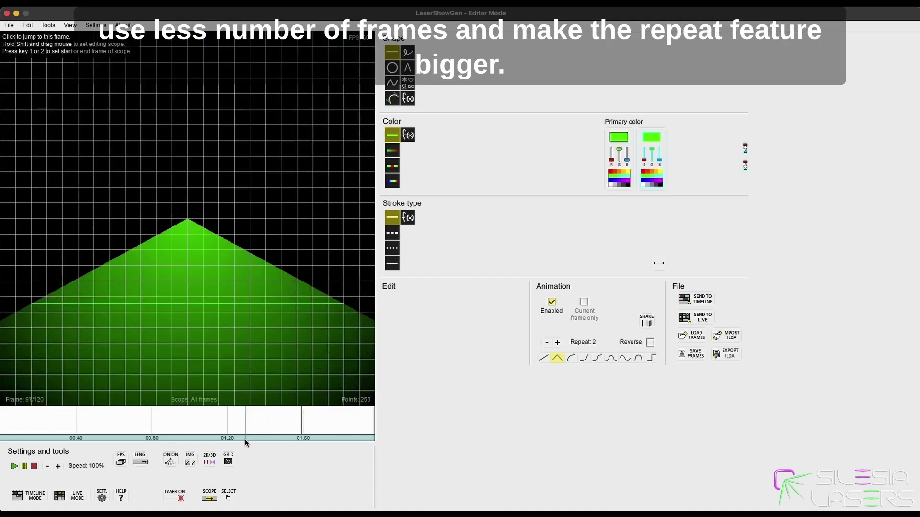
click(181, 496)
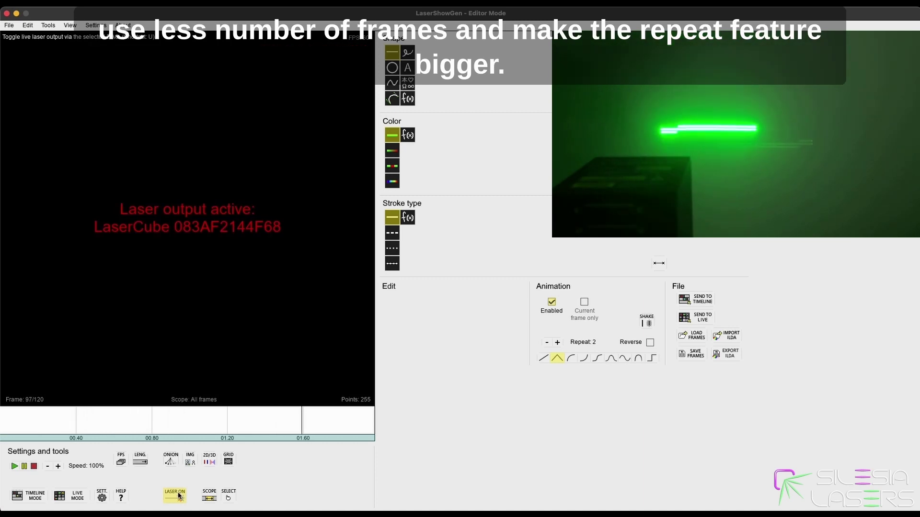
click(178, 496)
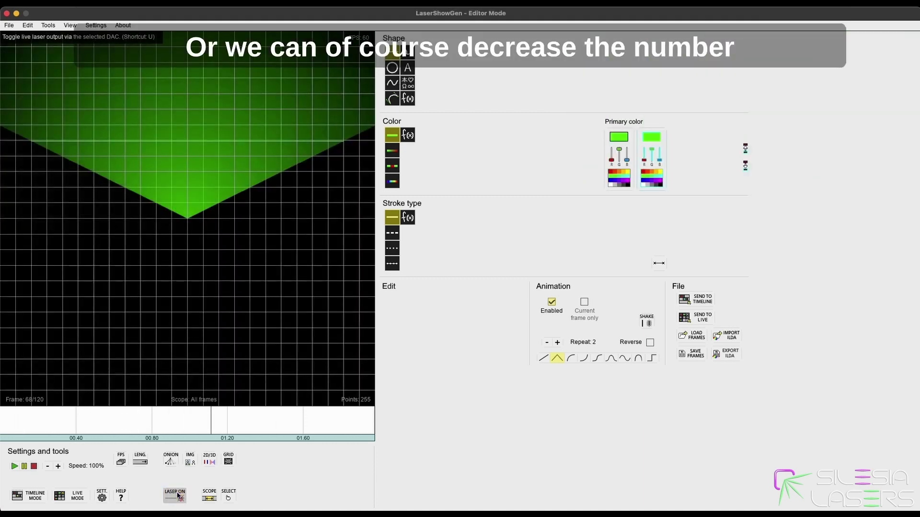
Delete the line and set the animation to the linear curve with repeat 1 and Reverse enabled
key(Delete)
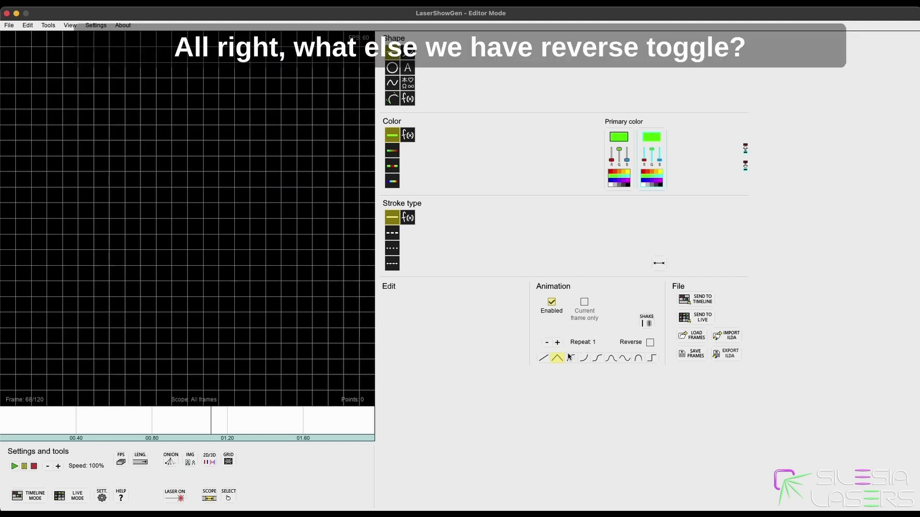
click(543, 358)
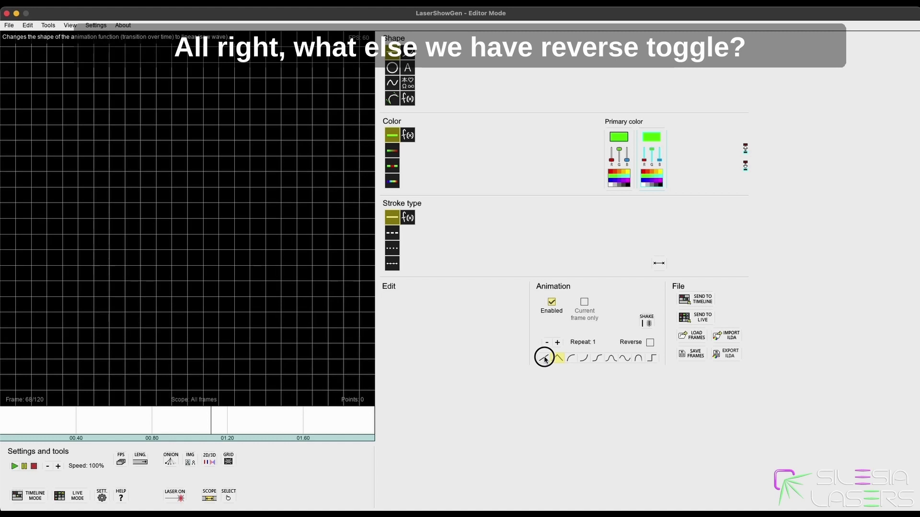
click(649, 343)
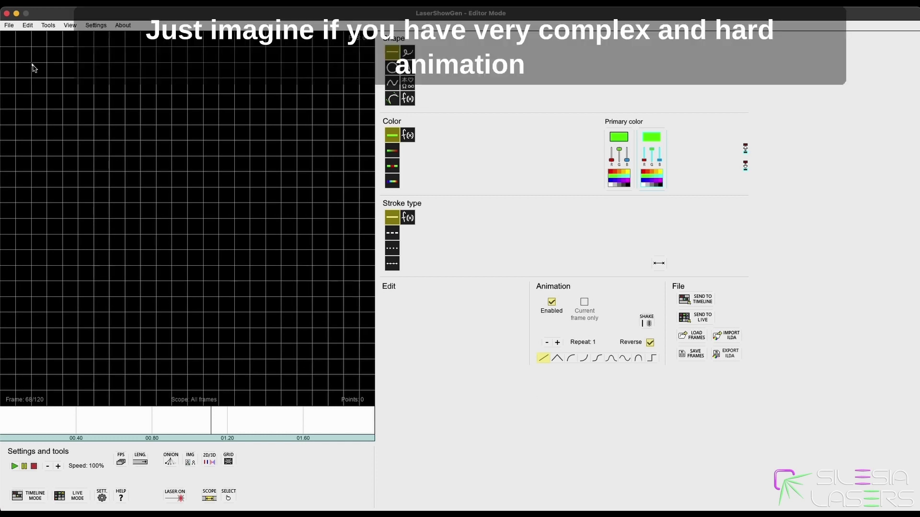
Draw a horizontal line near the canvas's upper edge, animate it moving downward with Reverse on, and play the animation
mouse_move(32, 64)
mouse_down()
mouse_move(340, 63)
mouse_move(291, 107)
mouse_move(294, 371)
mouse_up()
click(311, 63)
key(space)
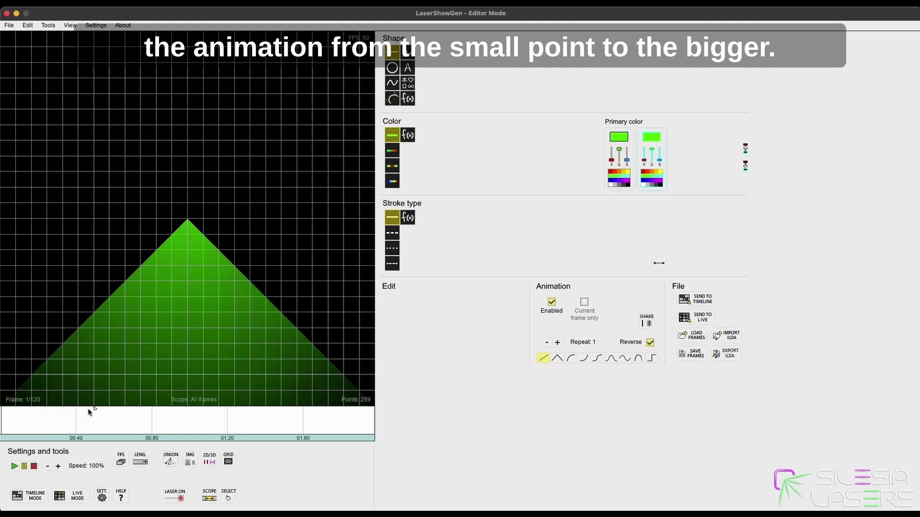
click(15, 467)
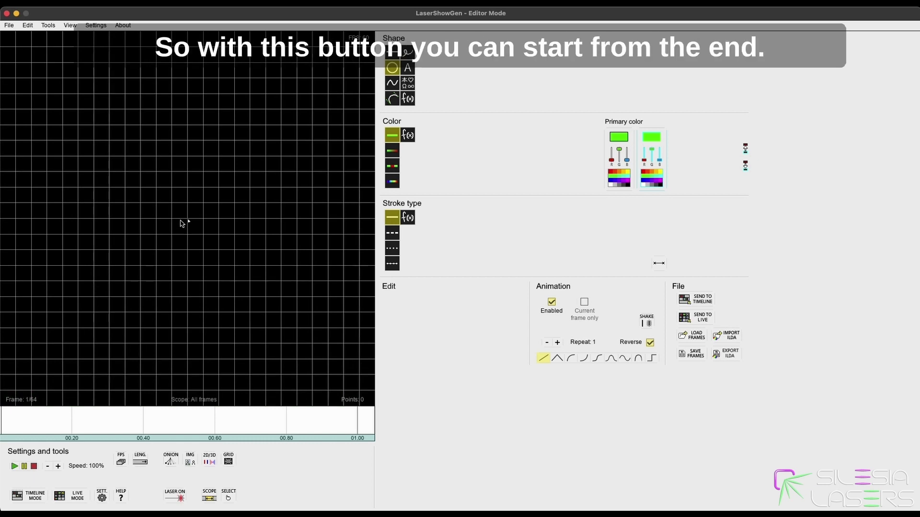
Draw a large circle centred on the canvas, shrink it to its centre as a reversed animation, and play it back
drag(187, 222, 345, 218)
click(202, 205)
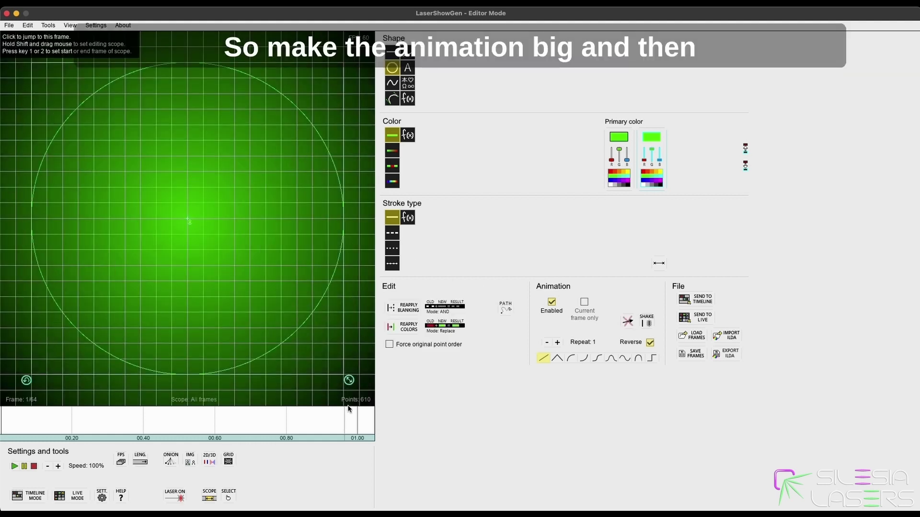
drag(349, 380, 192, 226)
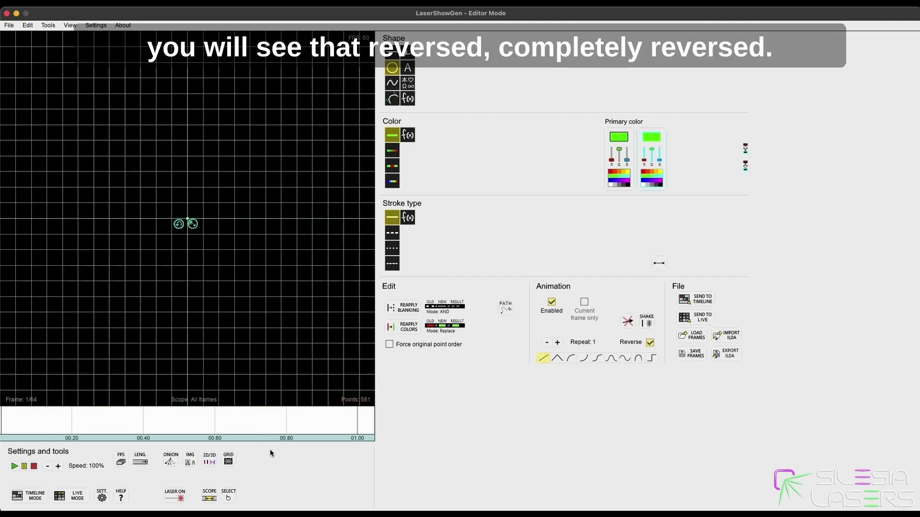
click(15, 467)
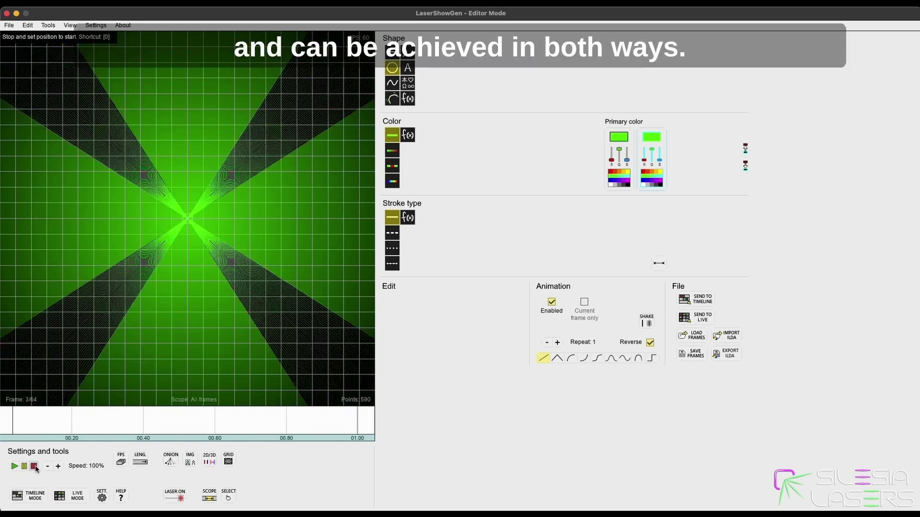
click(34, 468)
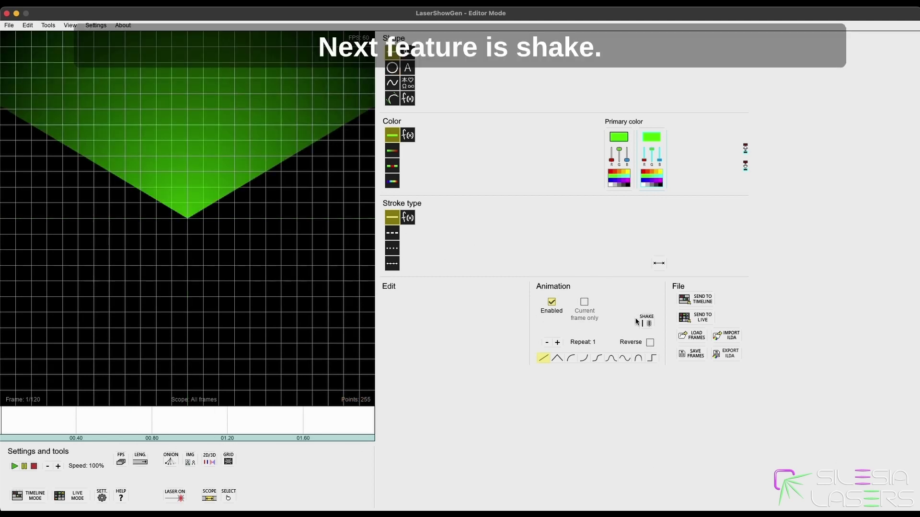
Delete the line and enable the Shake effect with intensity 2222 at the start and 833 at the end of the animation
click(327, 130)
key(Delete)
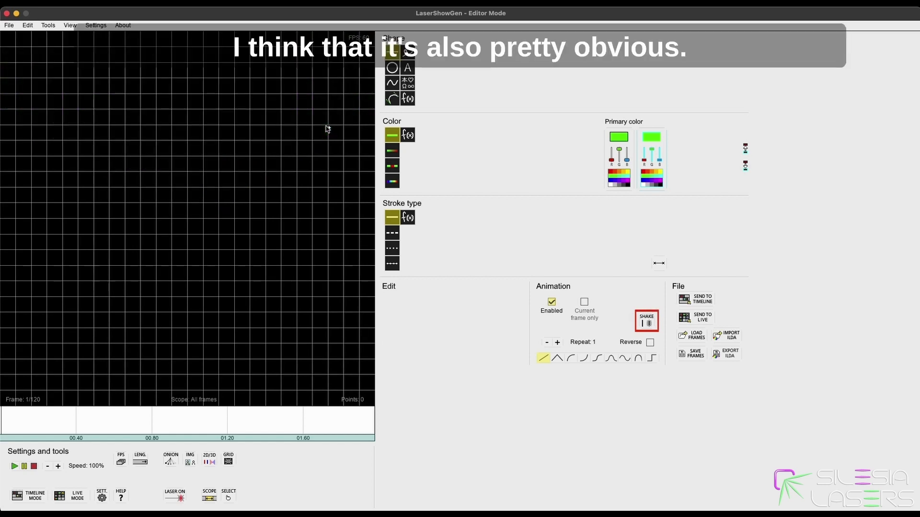
click(650, 323)
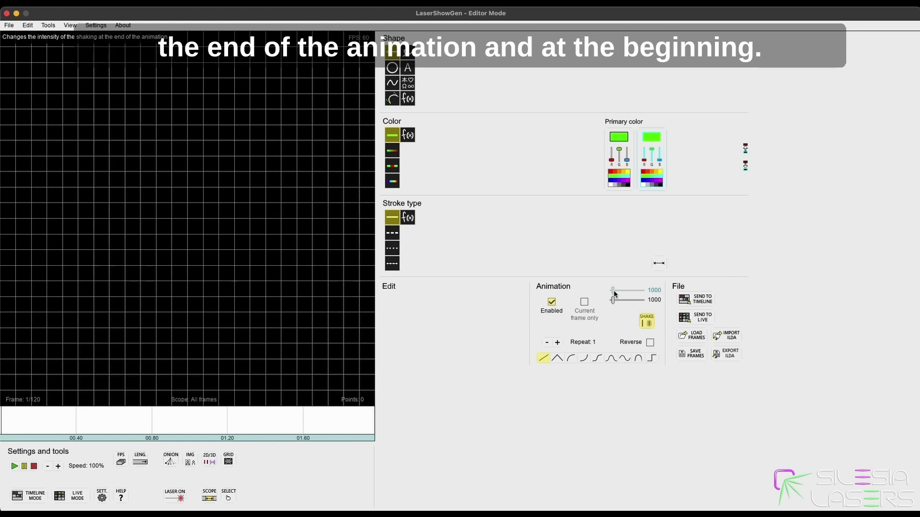
drag(615, 293, 613, 293)
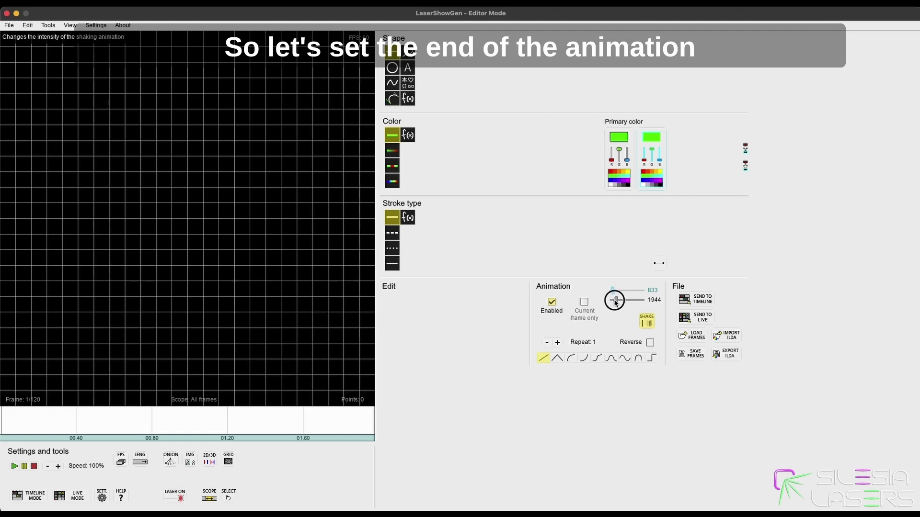
drag(616, 300, 617, 300)
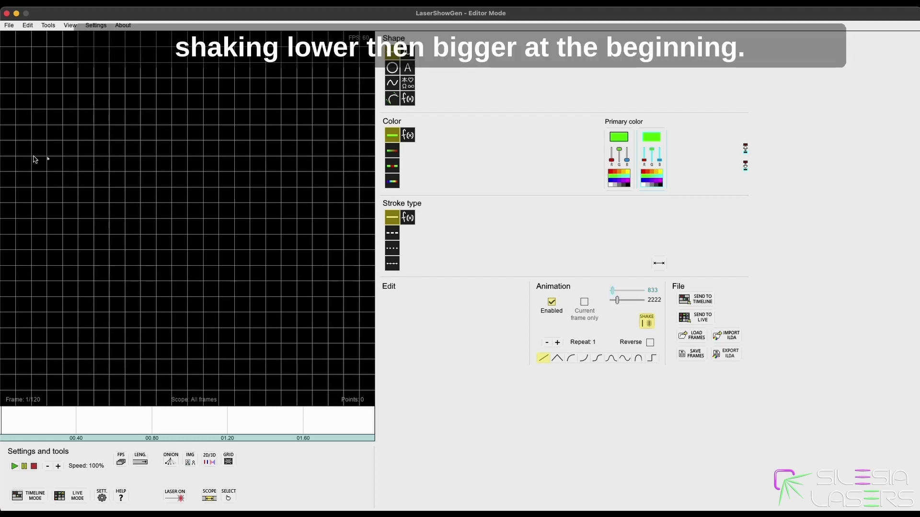
Draw a horizontal line across the canvas's upper half and preview its shaking animation on the canvas and the live laser output
drag(31, 126, 338, 128)
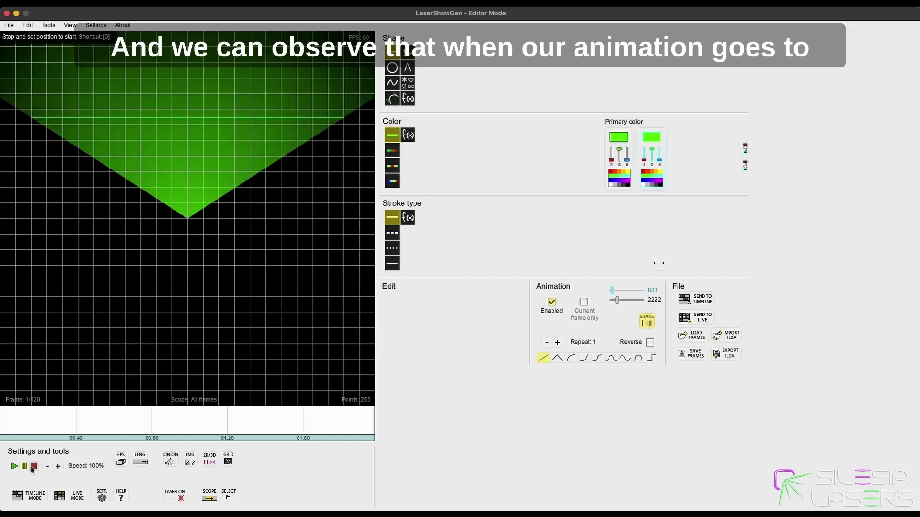
key(space)
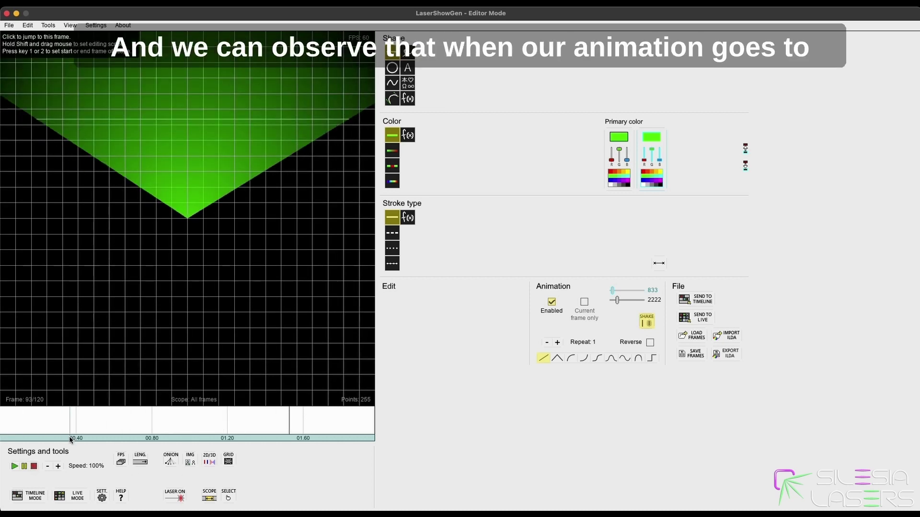
click(175, 496)
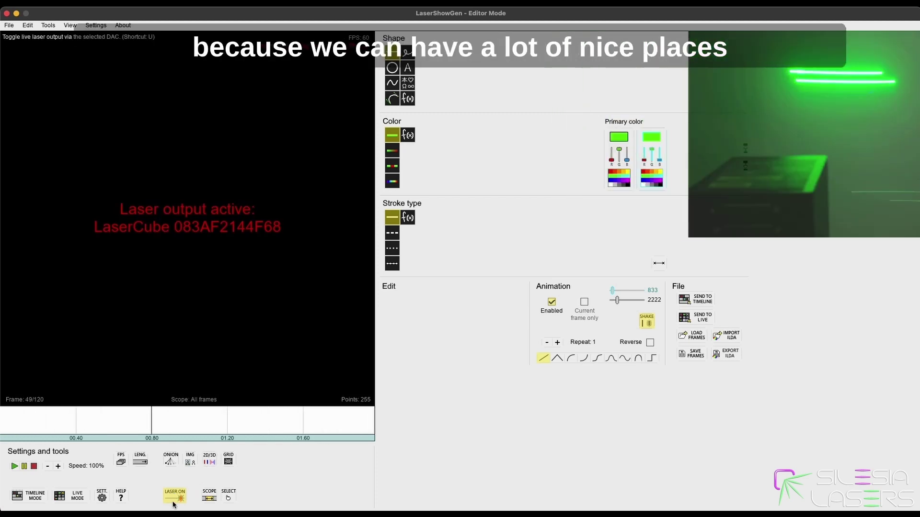
click(173, 501)
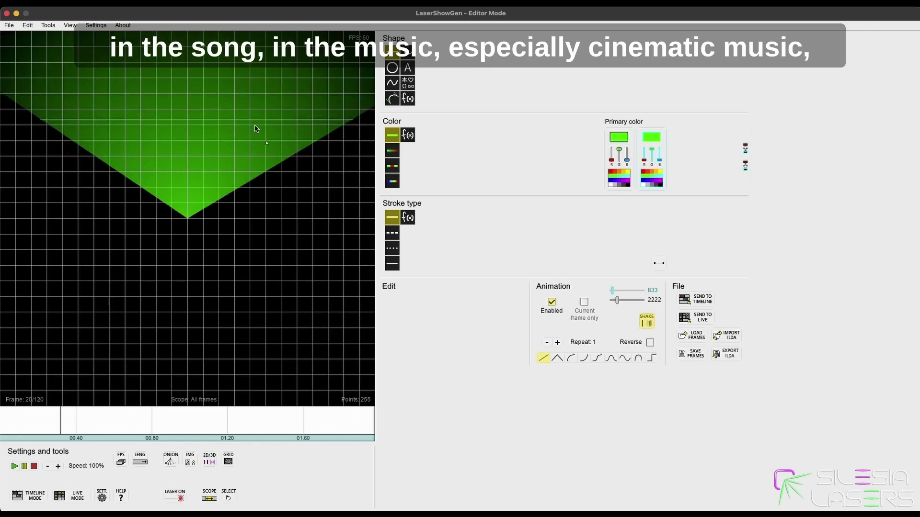
Delete the shaking line and set the shake intensity to 3194 at the start and 556 at the end
click(229, 119)
key(Delete)
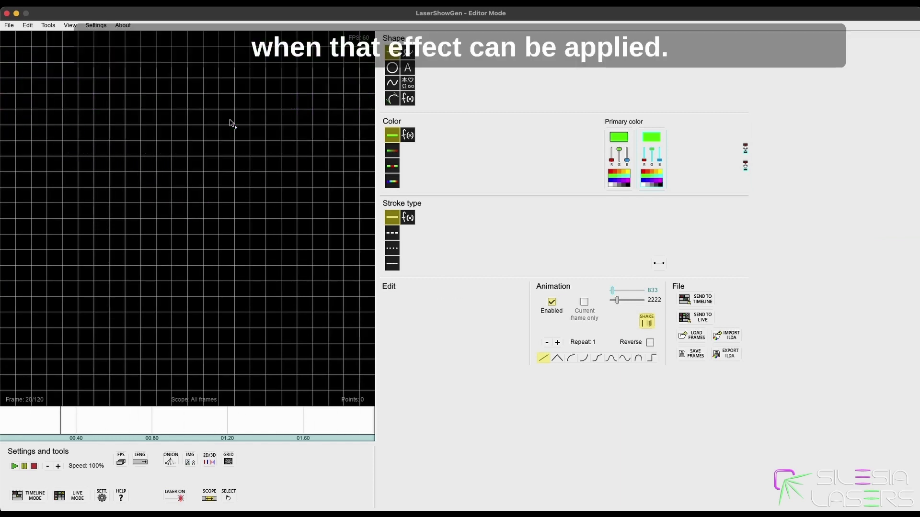
click(612, 291)
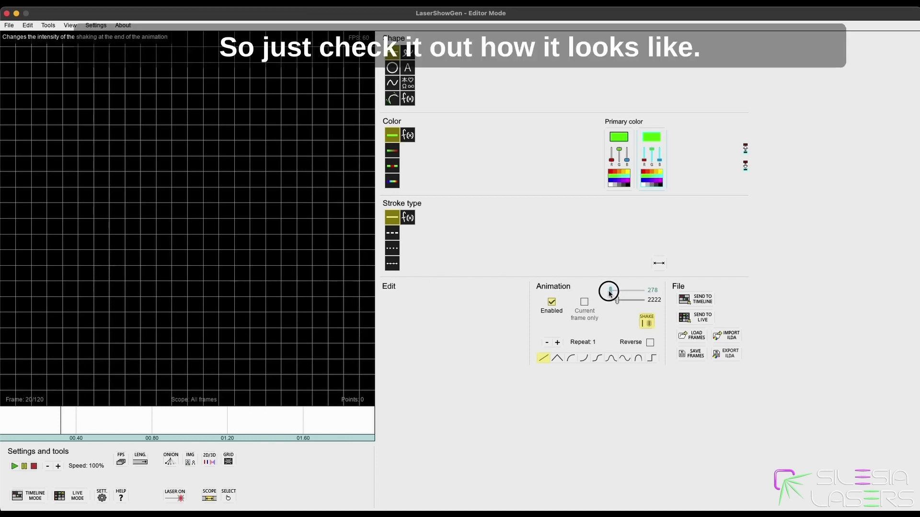
drag(609, 293, 607, 291)
right_click(609, 293)
key(Return)
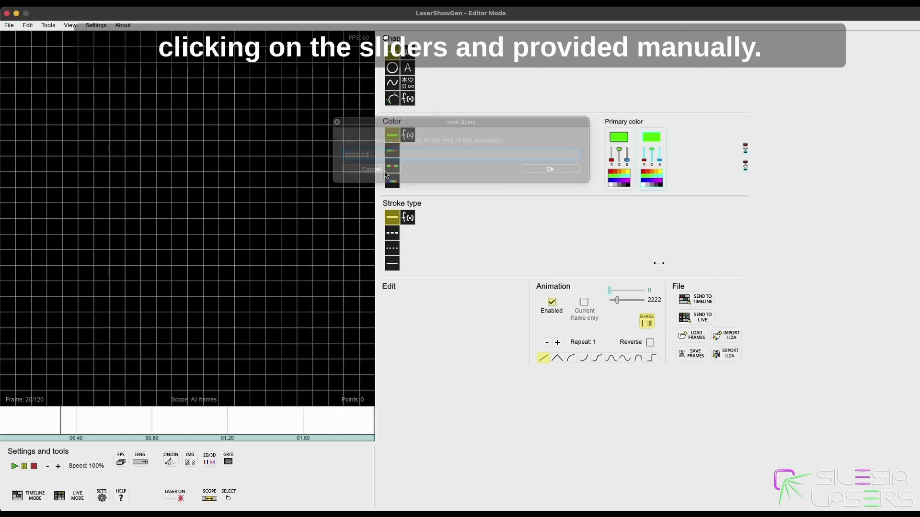
right_click(610, 292)
key(Return)
click(619, 301)
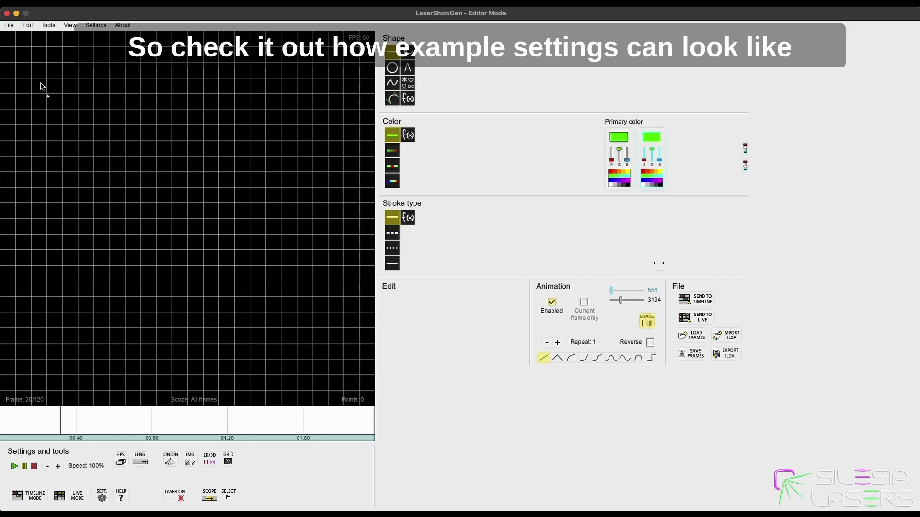
Draw a new horizontal line across the canvas's upper half, play its shaking animation and toggle the 2D/3D preview
mouse_move(33, 141)
mouse_down()
mouse_move(303, 126)
mouse_move(341, 136)
mouse_up()
click(32, 466)
key(space)
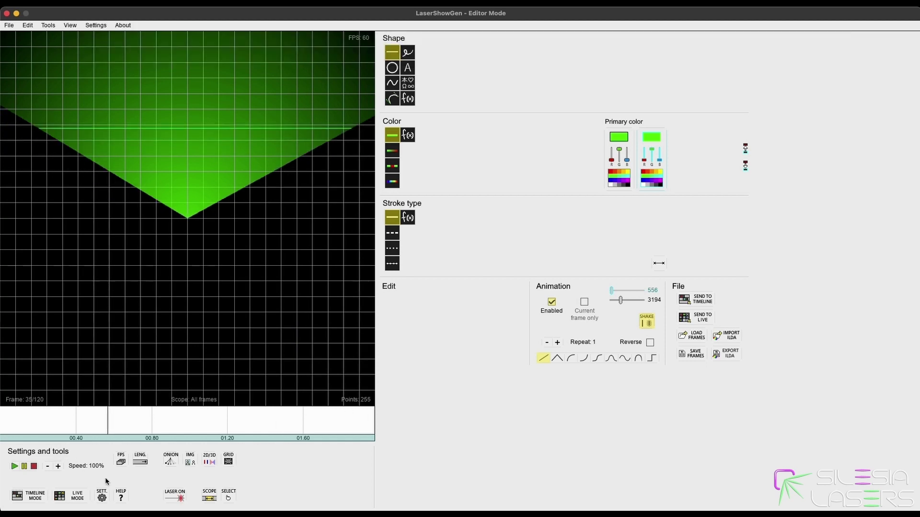
click(209, 461)
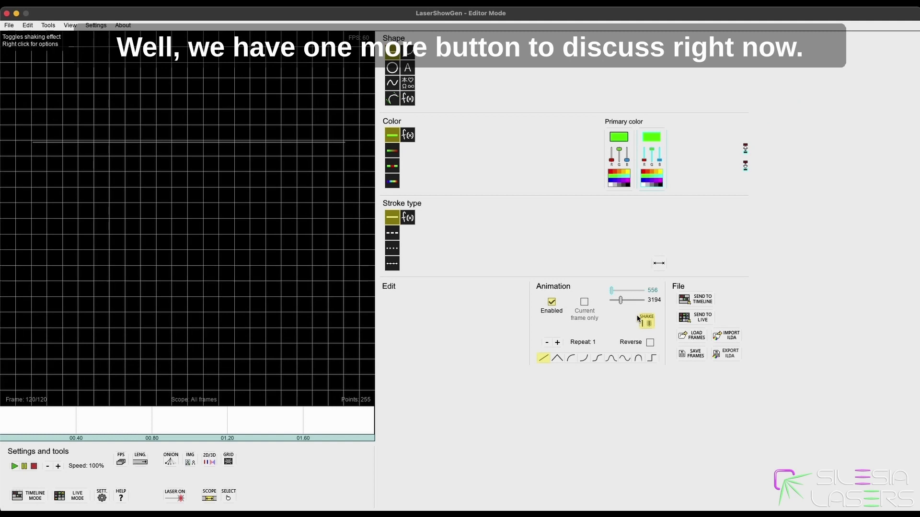
Turn off the Shake effect and delete everything on the canvas
click(648, 323)
key(super+a)
key(Delete)
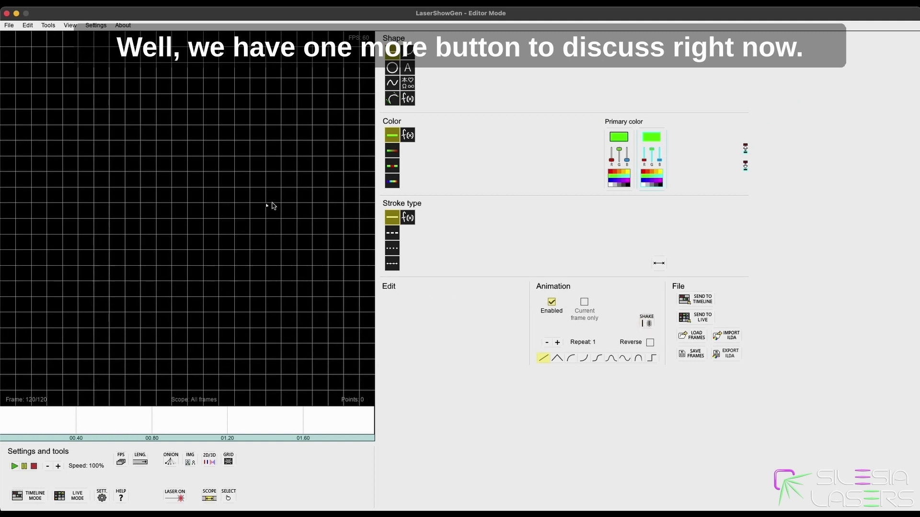
Using the triangle animation curve, draw a horizontal line near the upper edge, animate it down and back, and toggle the 2D/3D preview
click(556, 357)
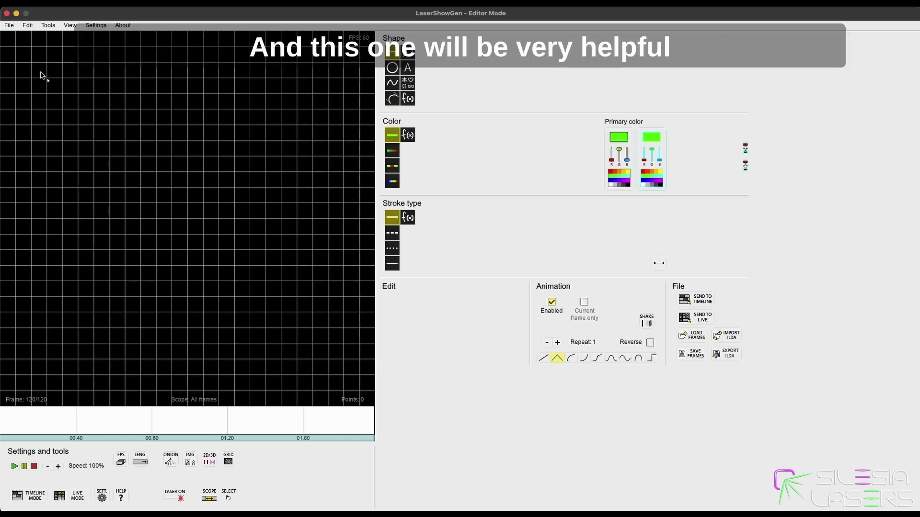
drag(26, 67, 349, 68)
click(284, 65)
drag(279, 67, 302, 353)
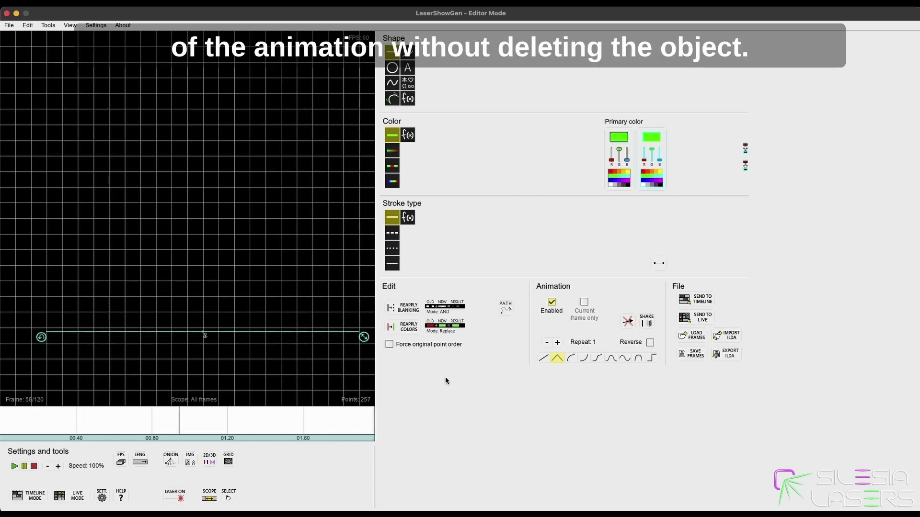
click(210, 459)
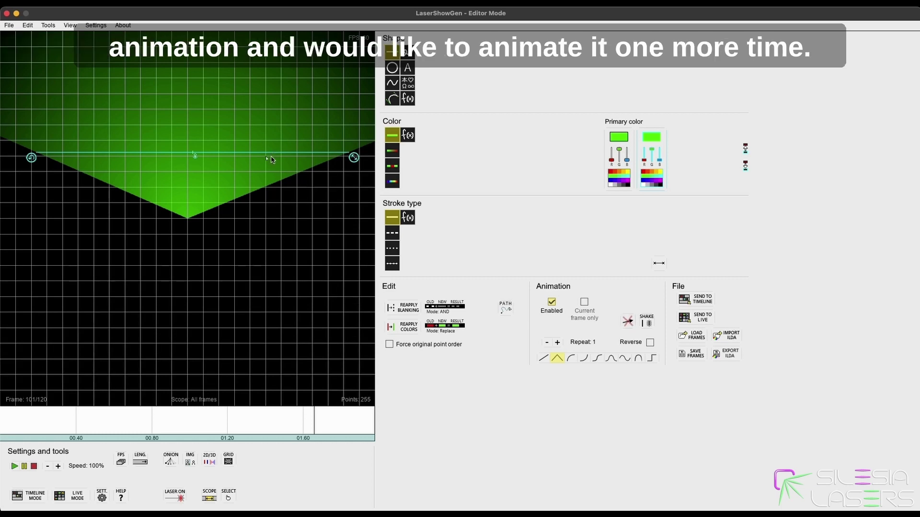
Reset the displacement of the selected horizontal line so it stays still, and deselect it
click(627, 326)
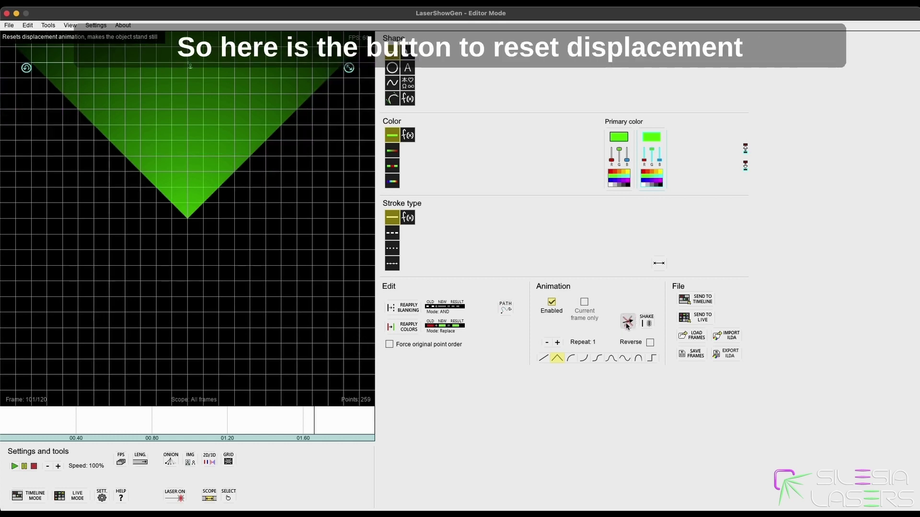
click(343, 352)
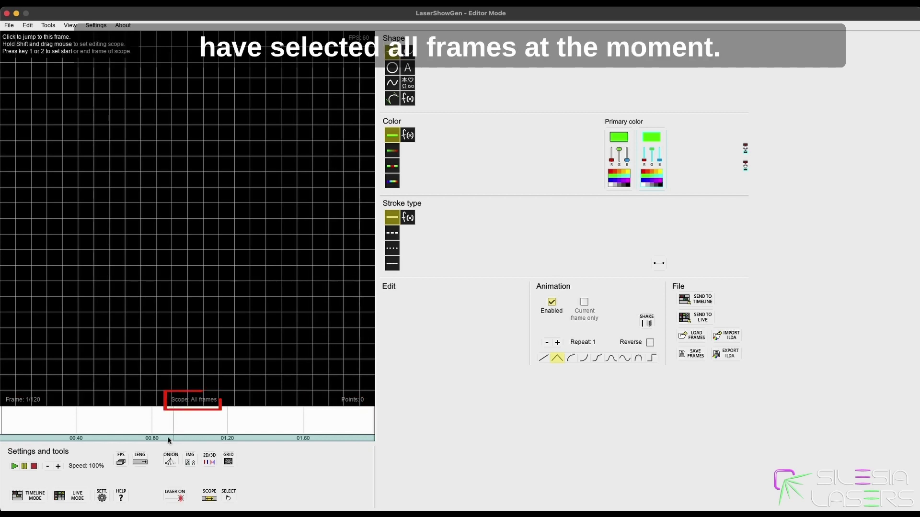
Set the editing scope to start at frame 1 and end at frame 60
click(208, 498)
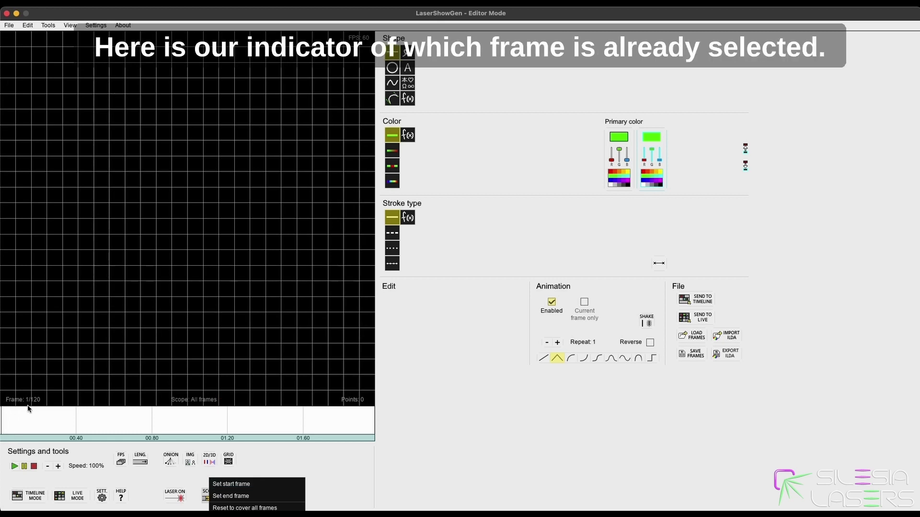
click(233, 484)
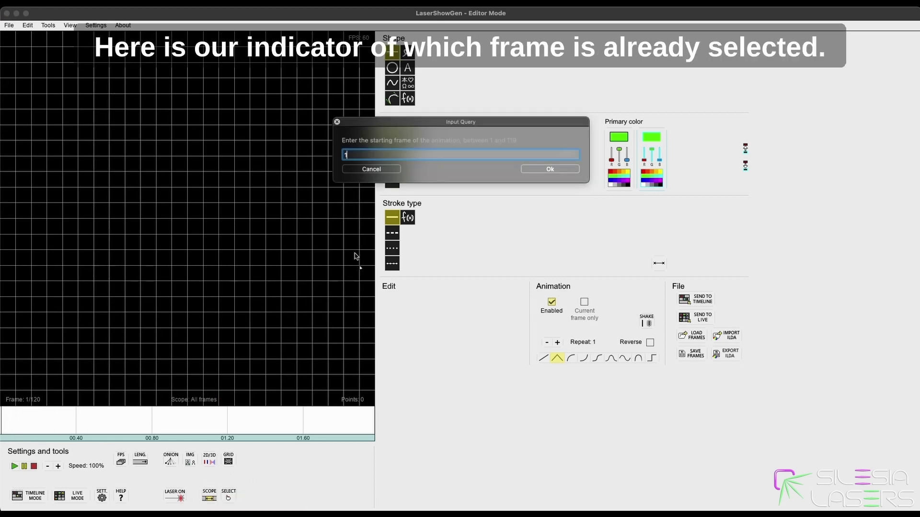
click(550, 170)
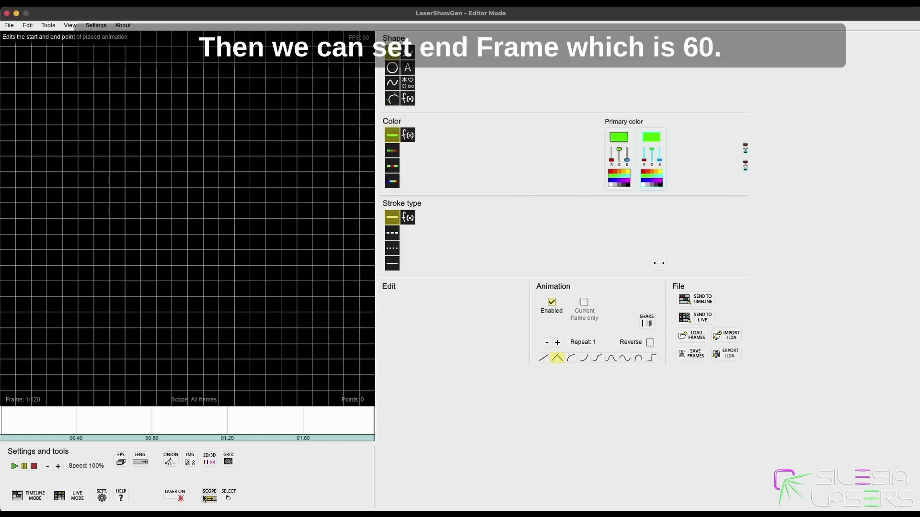
click(229, 494)
click(230, 497)
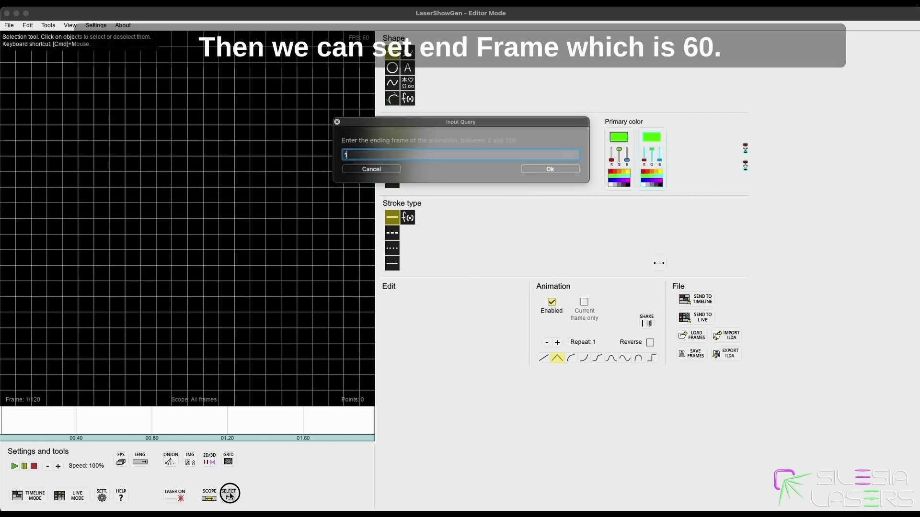
double_click(391, 156)
text(60)
click(542, 168)
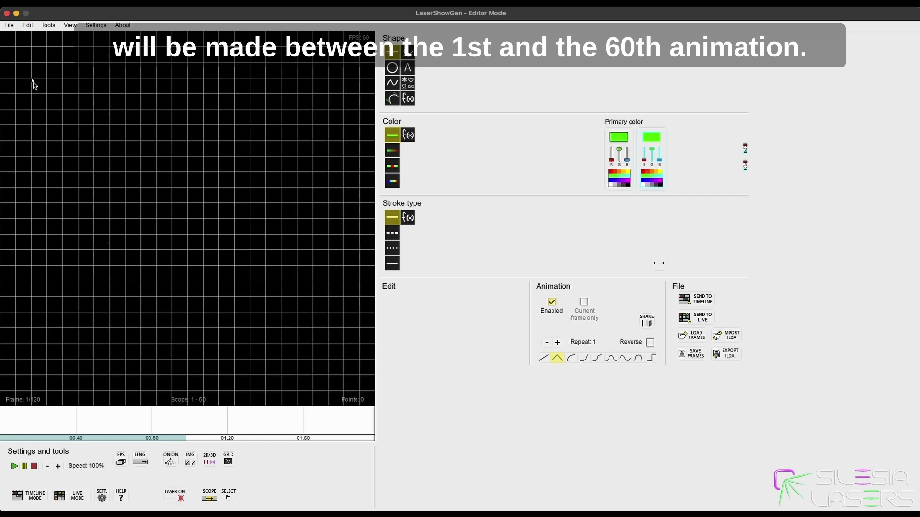
Draw a horizontal line near the canvas's upper edge, animate it downward with about 52000 of Y translation, and play the animation
drag(34, 79, 346, 80)
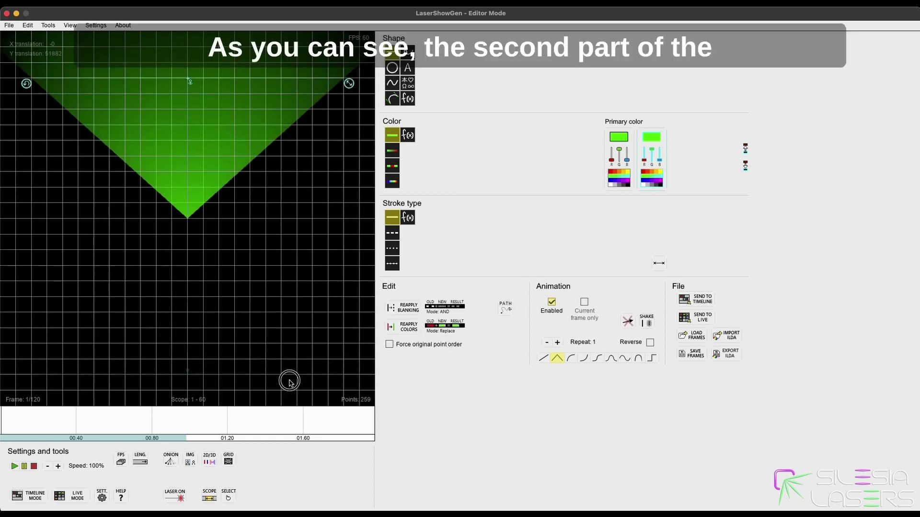
click(311, 309)
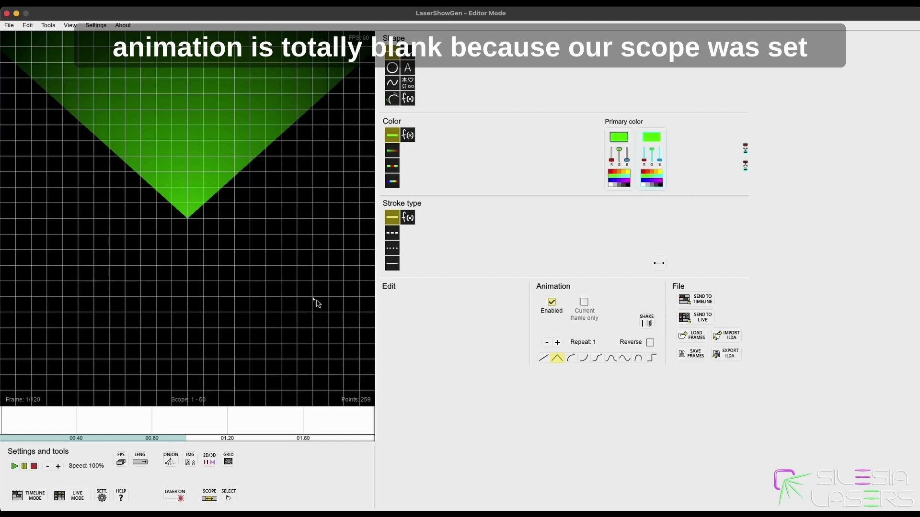
key(space)
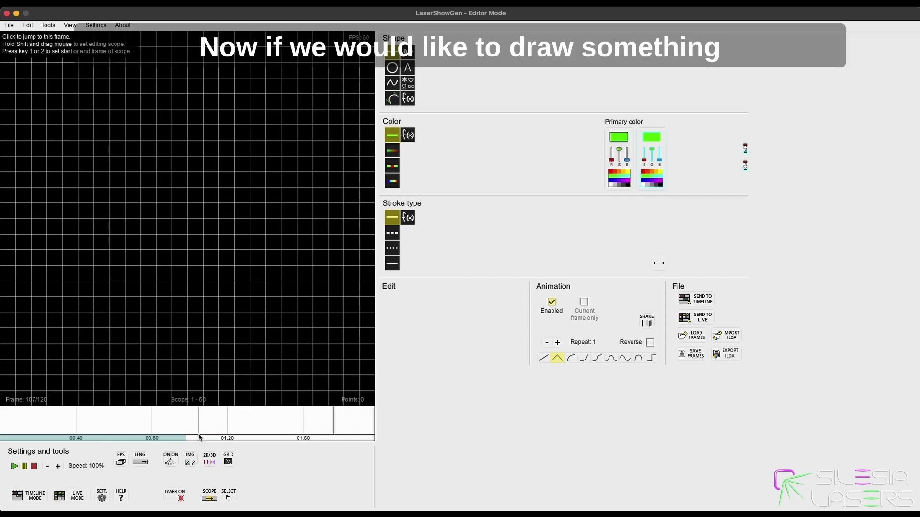
Set the editing scope to start at frame 60 and end at frame 120
click(187, 423)
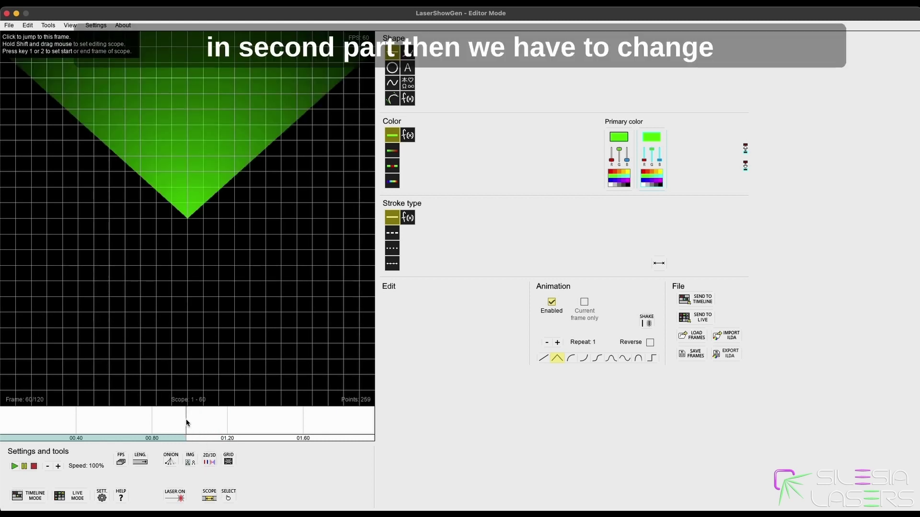
click(189, 422)
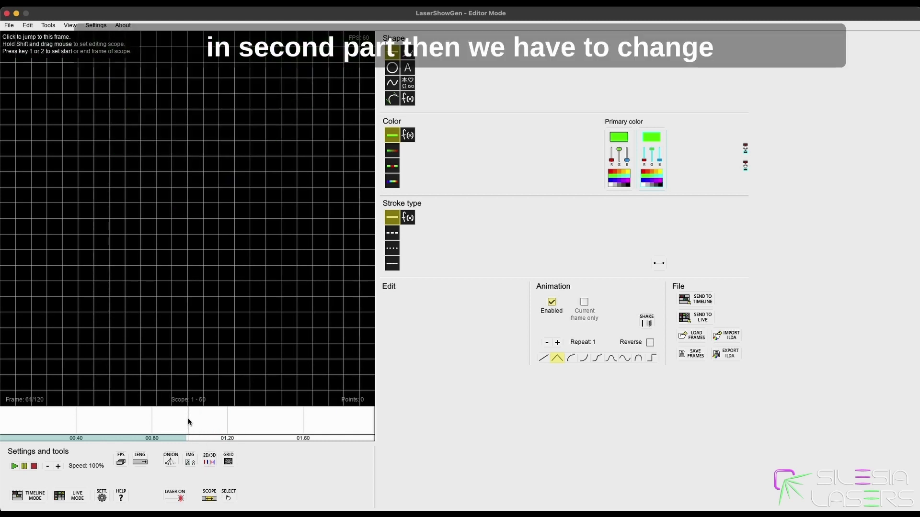
click(211, 497)
click(228, 483)
key(Return)
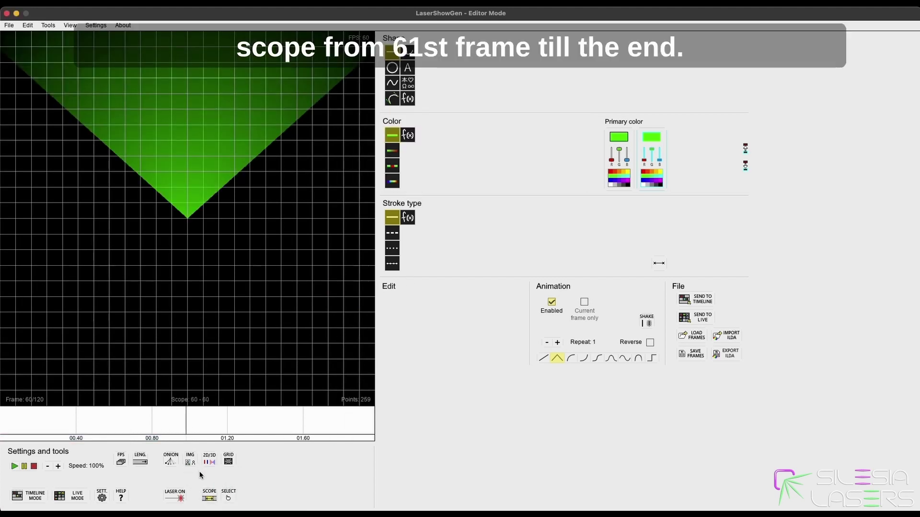
click(210, 499)
click(218, 496)
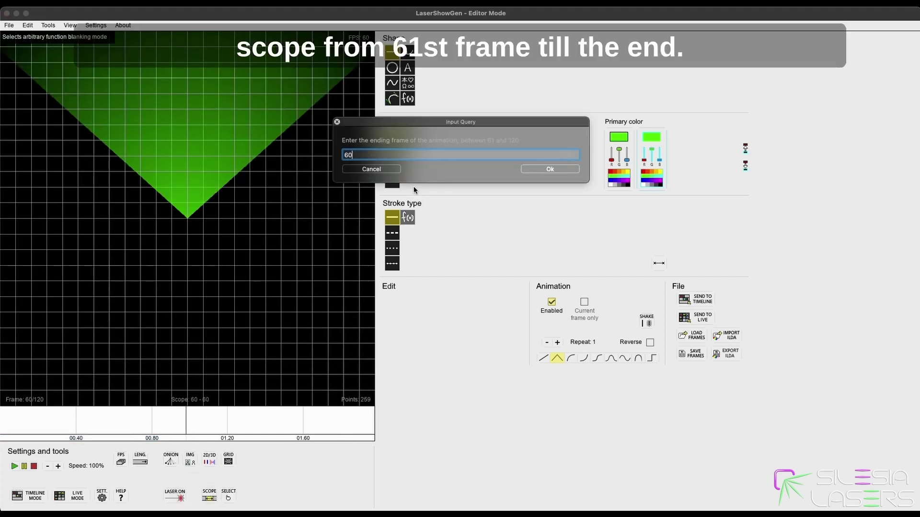
text(120)
click(555, 169)
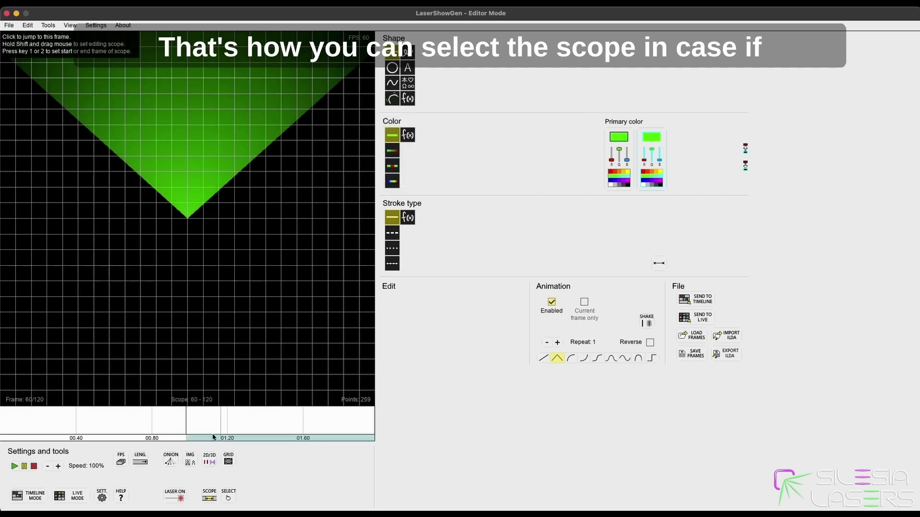
Go to frame 61 and make it the start frame of the scope
click(189, 425)
click(209, 498)
click(226, 482)
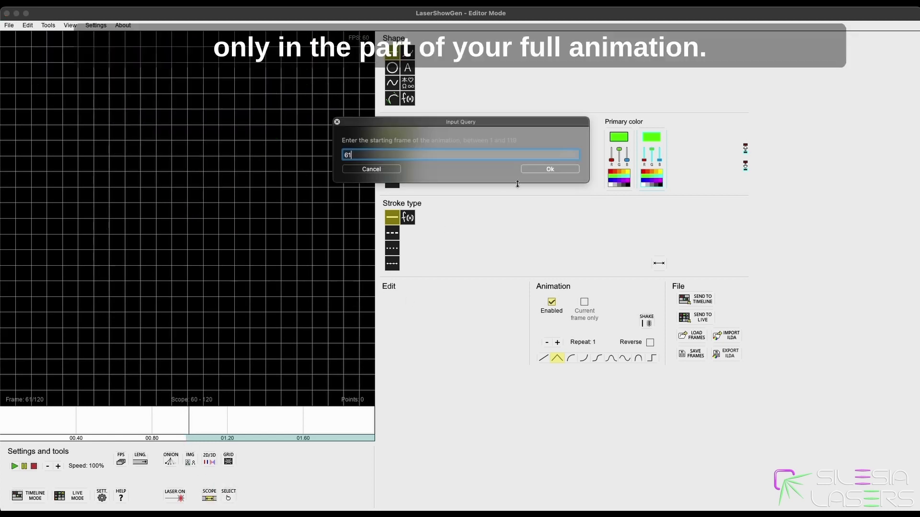
click(539, 171)
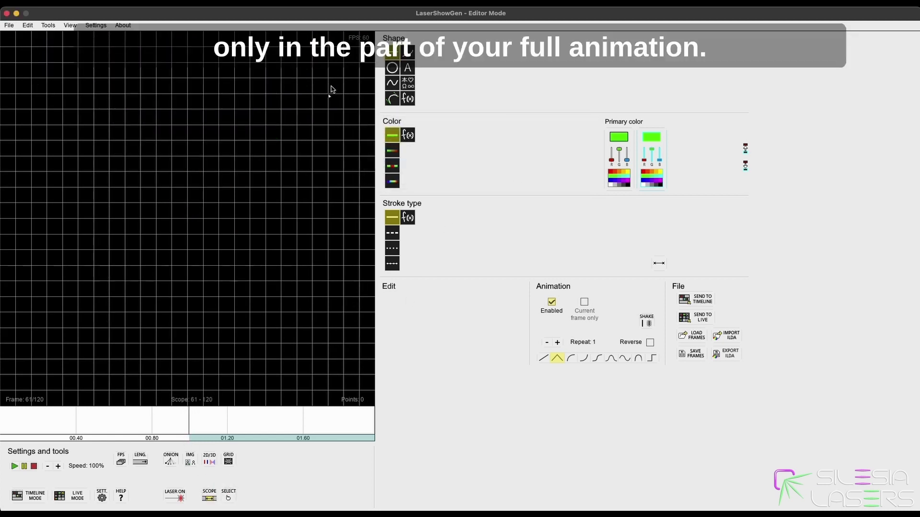
Draw a vertical line near the canvas's right edge, animate it sideways across the canvas, and play both halves of the animation
mouse_move(338, 88)
mouse_down()
mouse_move(321, 322)
mouse_move(344, 360)
mouse_up()
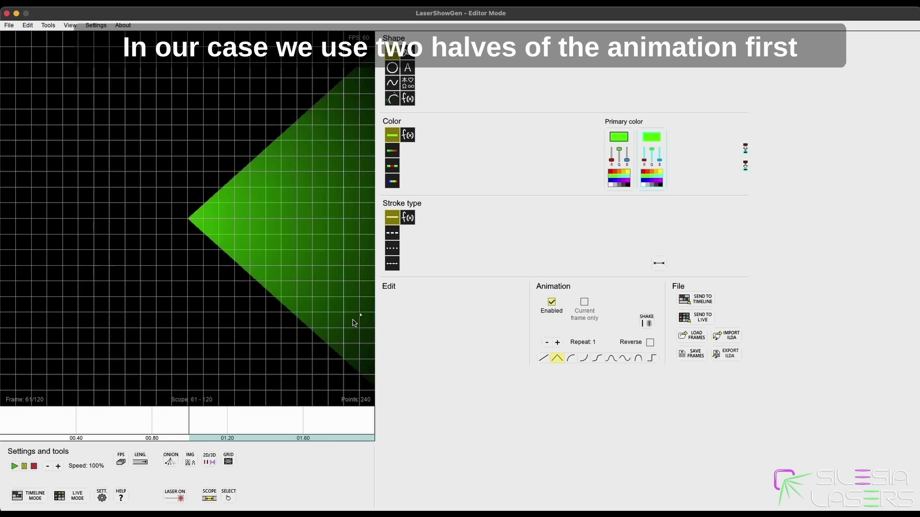
click(345, 290)
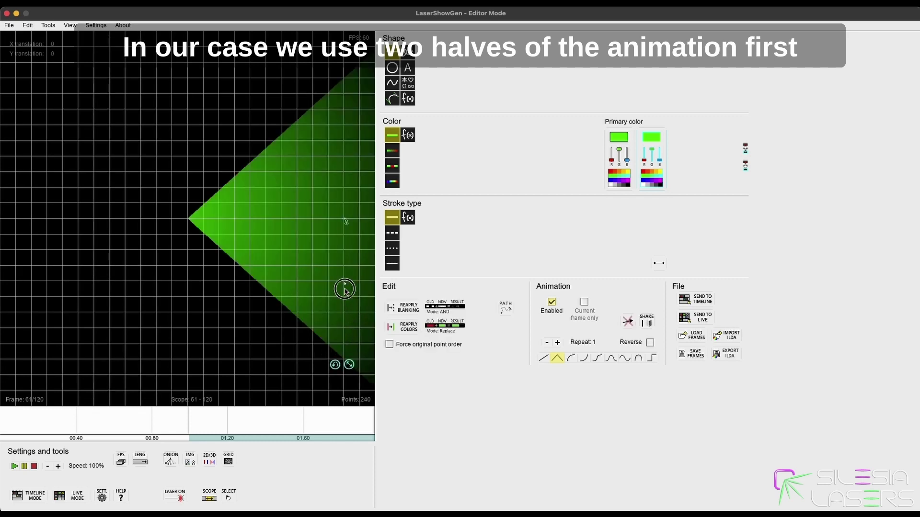
click(152, 343)
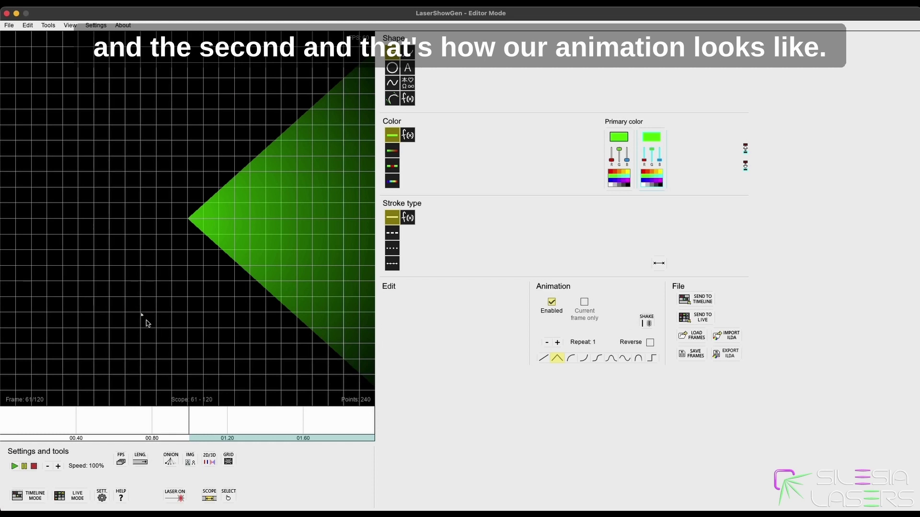
key(space)
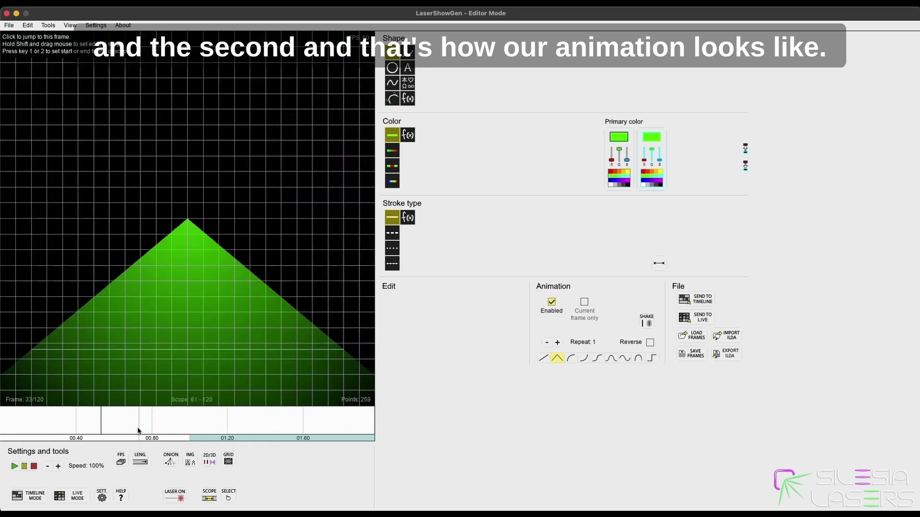
Turn the live laser output on and off twice to check the projection, and undo the last change to the animation
click(180, 497)
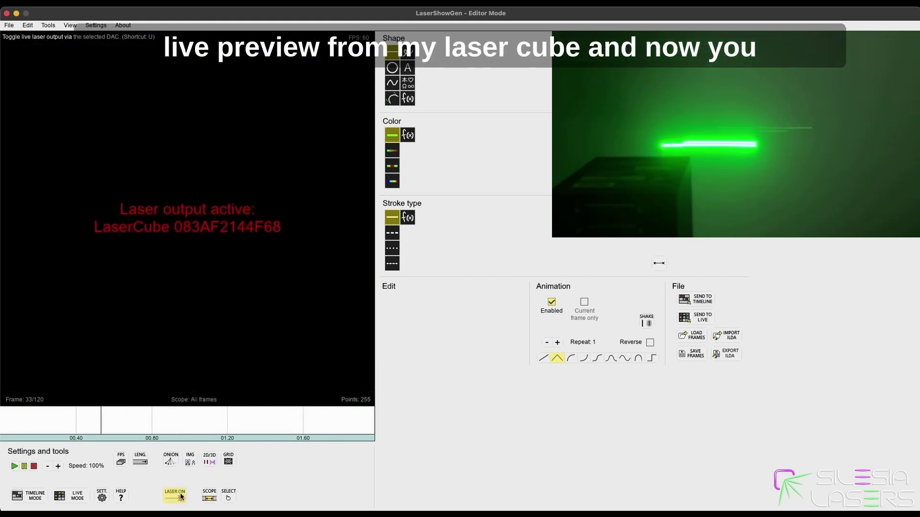
click(180, 496)
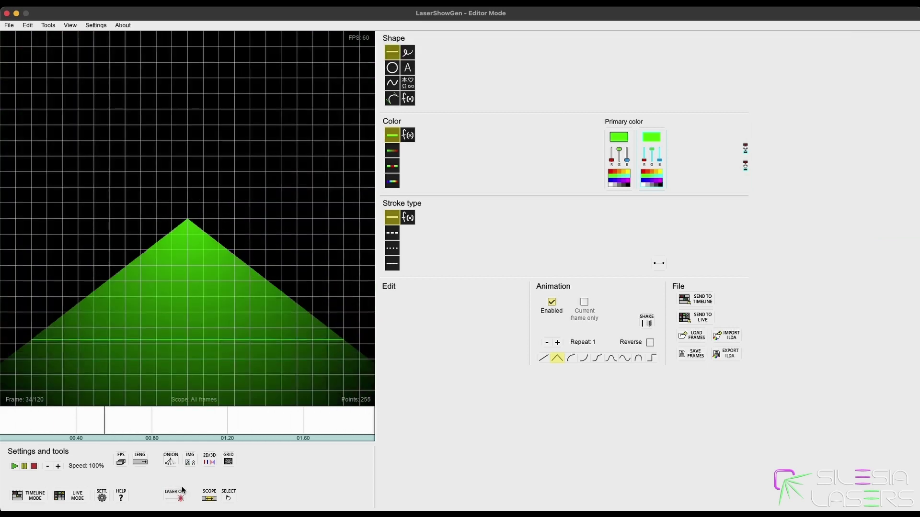
click(181, 495)
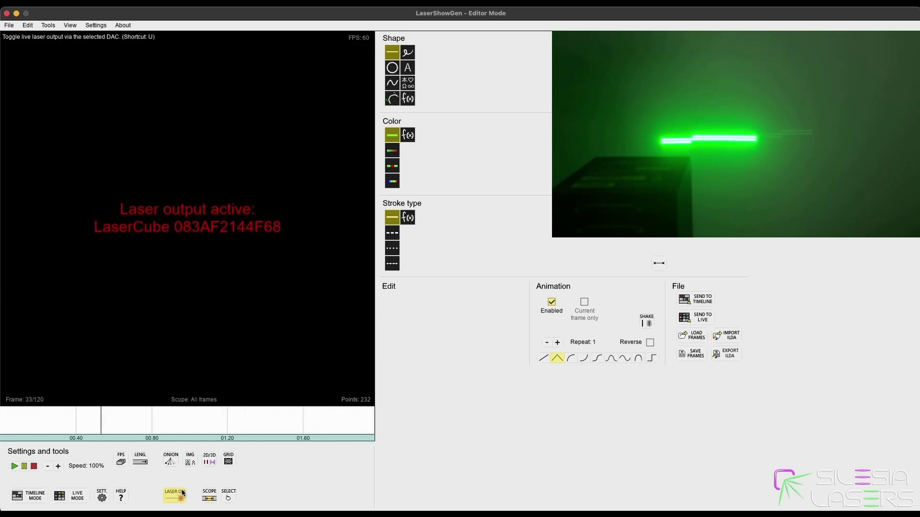
click(182, 494)
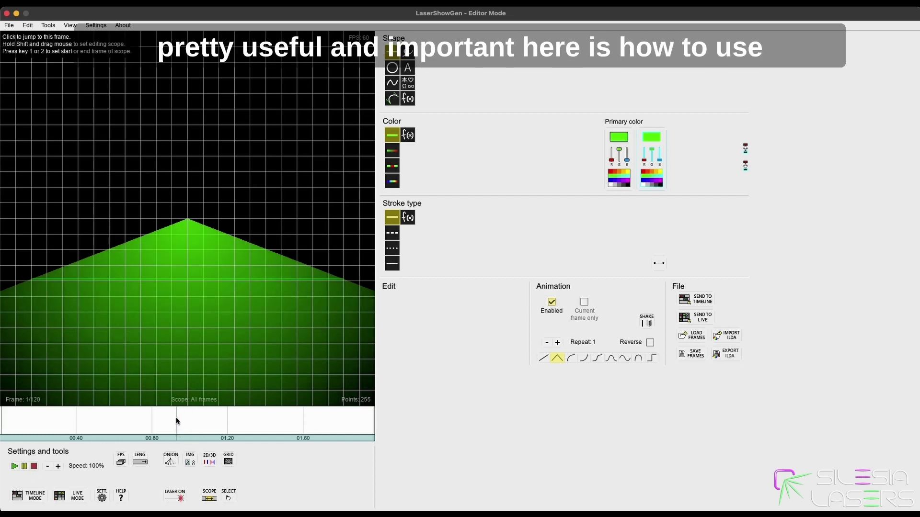
key(super+z)
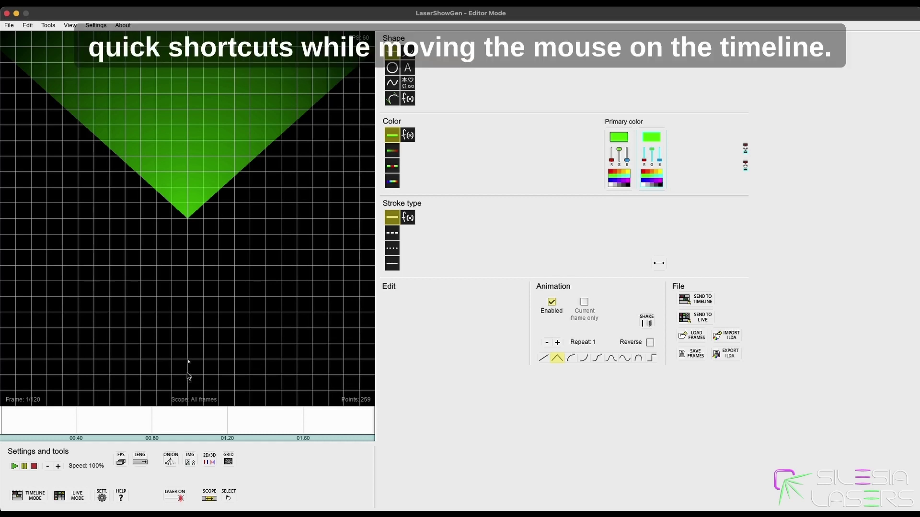
Go to frame 61 and mark the scope's start and end on the timeline, ending with frames 64 to 102
click(182, 426)
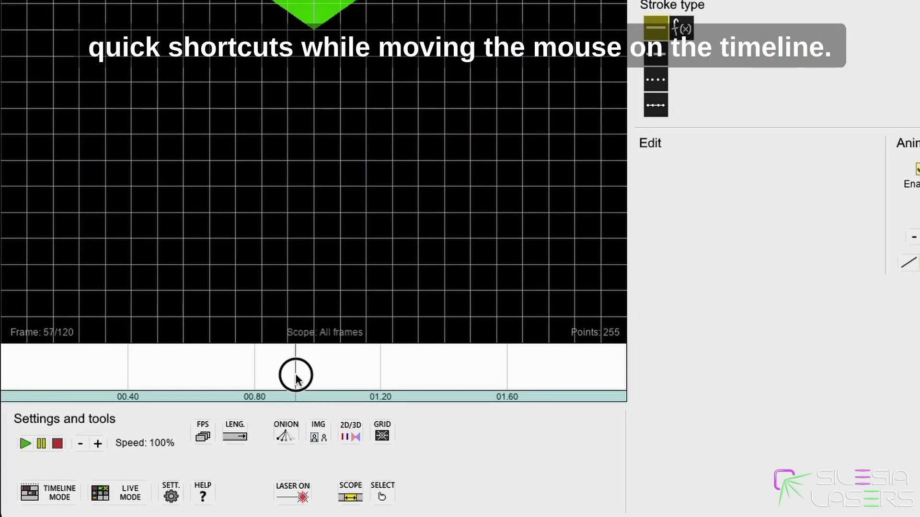
click(315, 372)
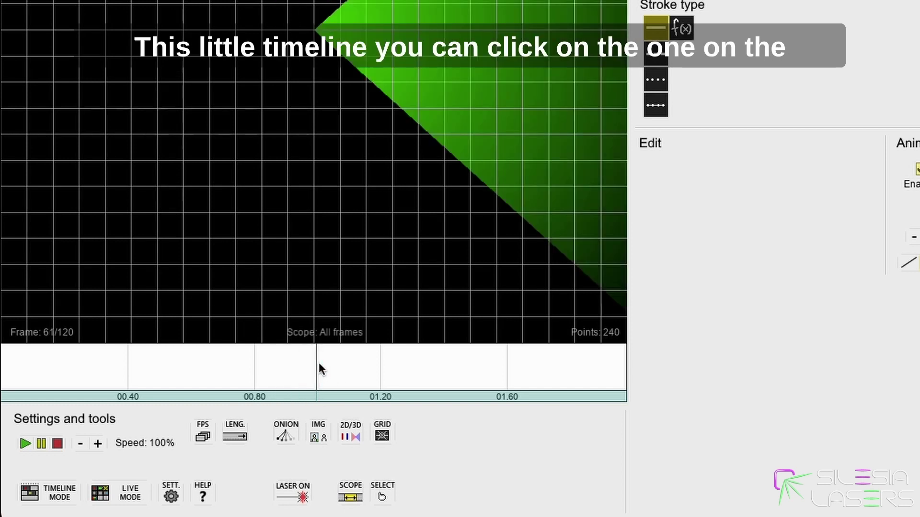
key(1)
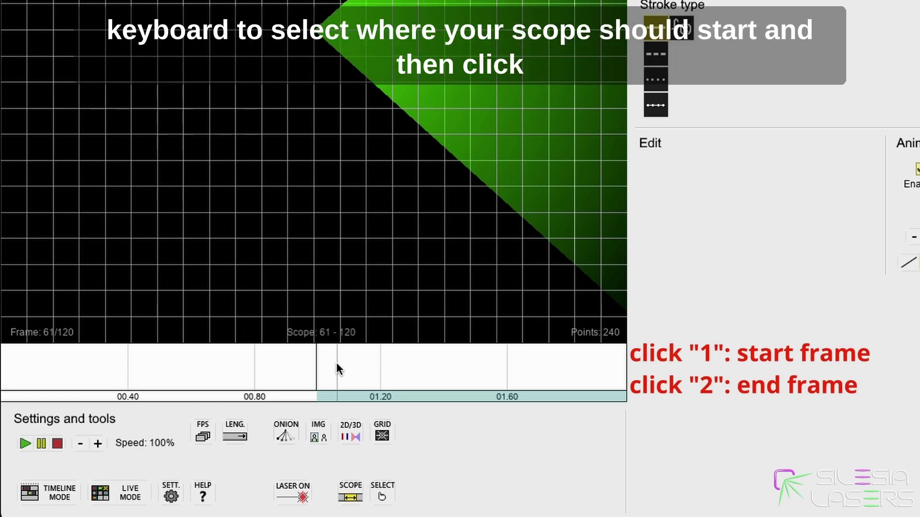
key(1)
key(1)
key(2)
key(2)
key(2)
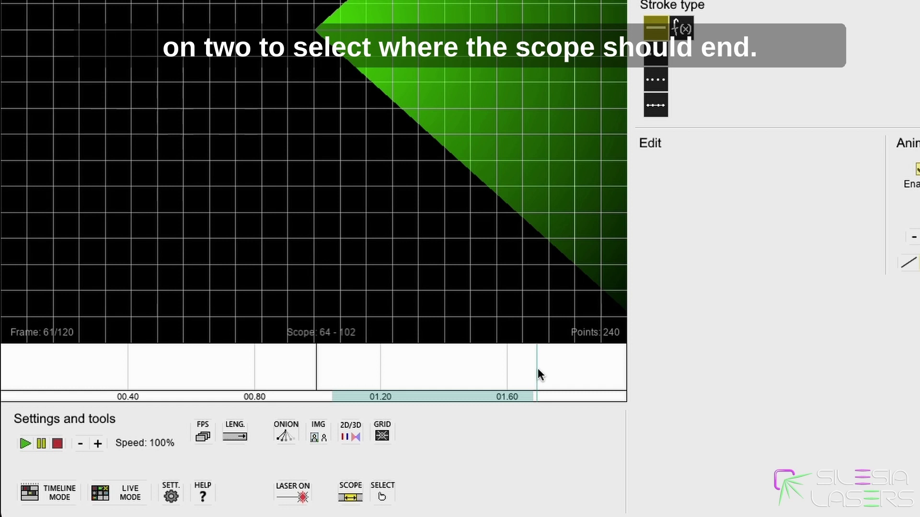
Select a scope from frame 54 to frame 98 directly on the timeline, and reset the scope to all frames
shift+click(280, 360)
drag(281, 360, 511, 359)
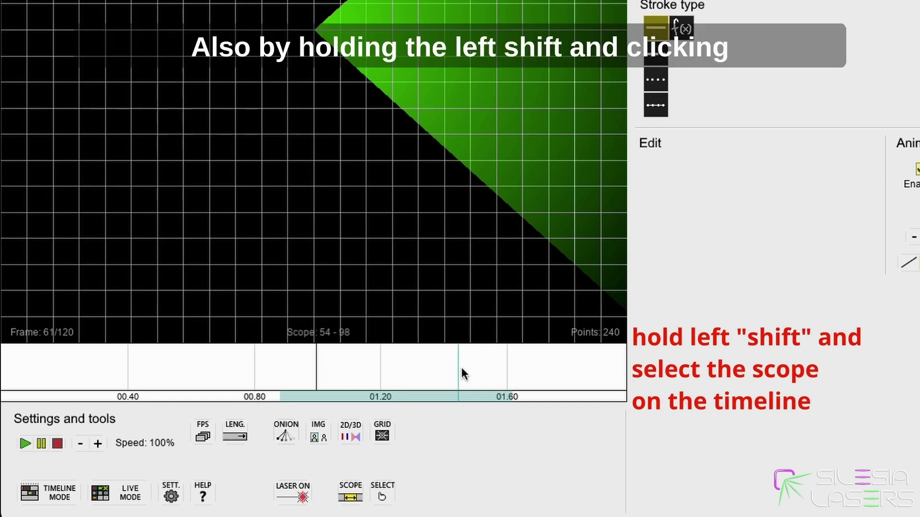
shift+click(447, 366)
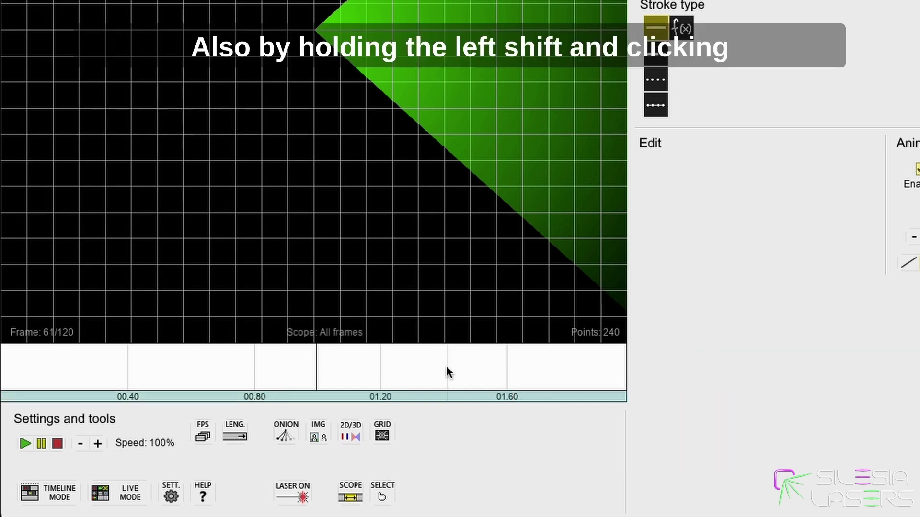
shift+click(336, 396)
shift+click(338, 396)
drag(390, 397, 423, 396)
right_click(424, 398)
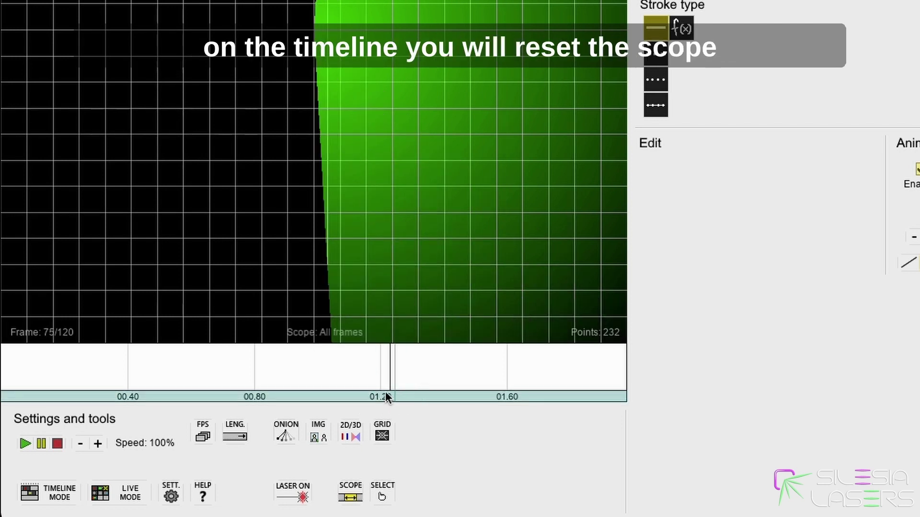
Delete the horizontal line from frame 1 and the vertical line from frame 67, and check the frames up to 85
drag(255, 383, 2, 368)
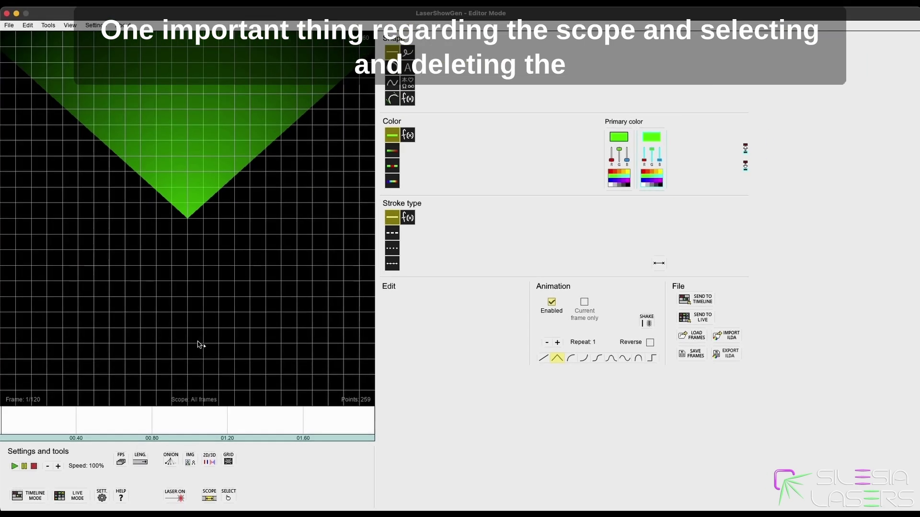
key(super+a)
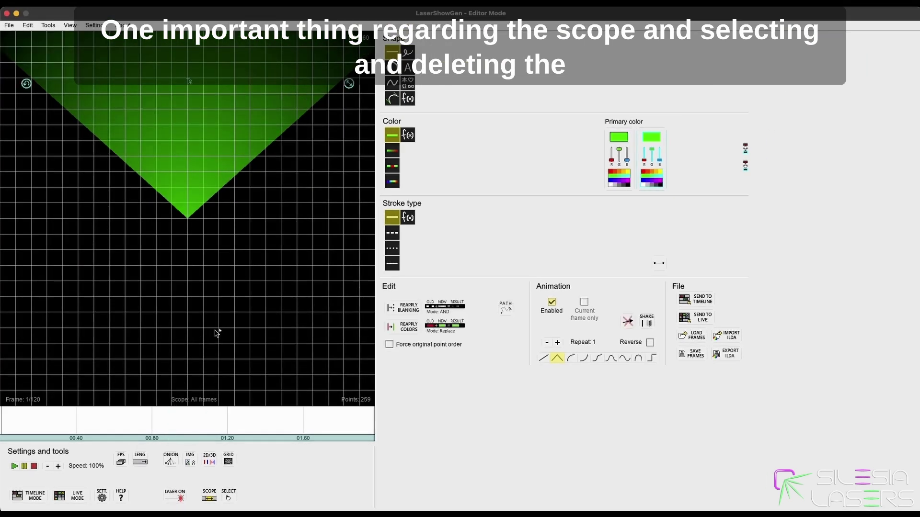
key(Delete)
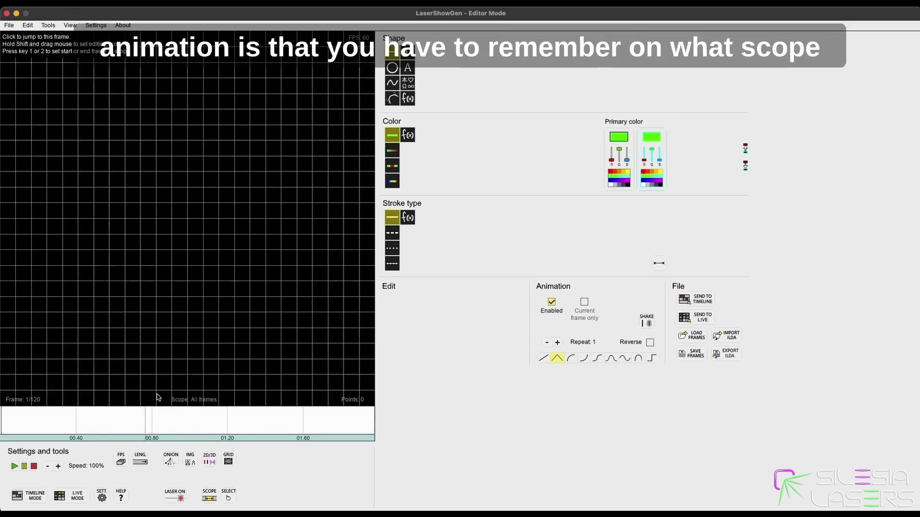
drag(127, 420, 207, 421)
click(207, 419)
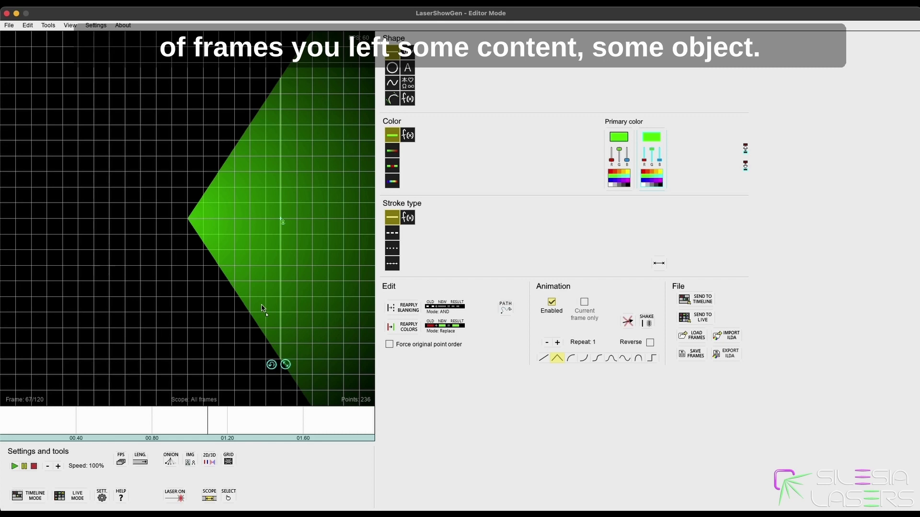
key(Delete)
drag(204, 419, 265, 421)
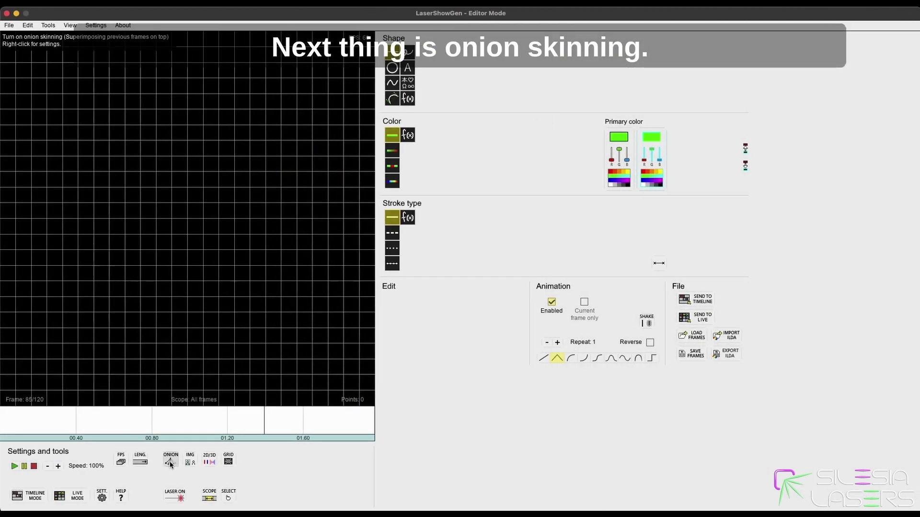
Limit editing to the current frame only and draw a circle in the canvas's upper-left area on frame 30
click(170, 464)
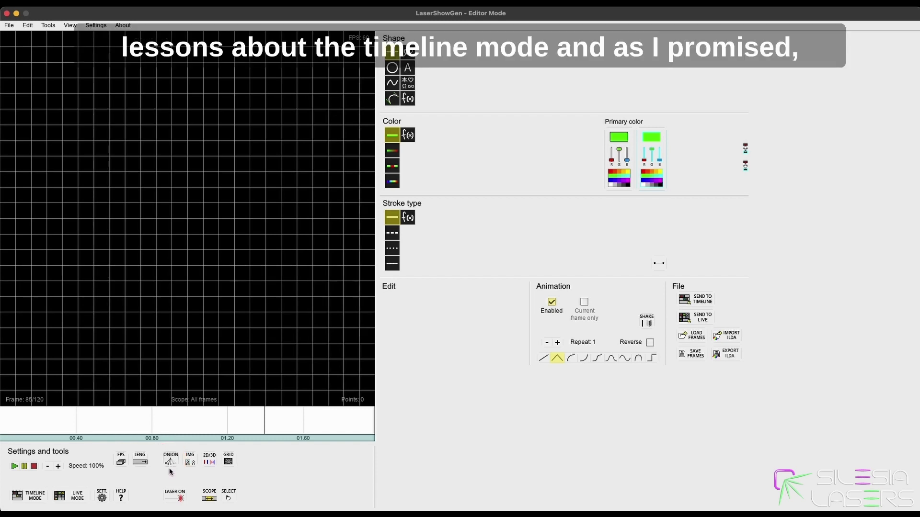
click(158, 425)
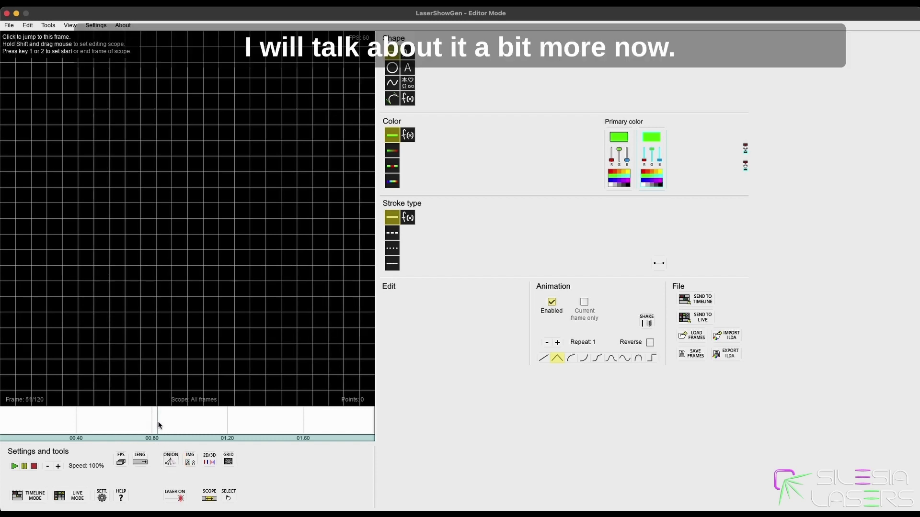
click(392, 67)
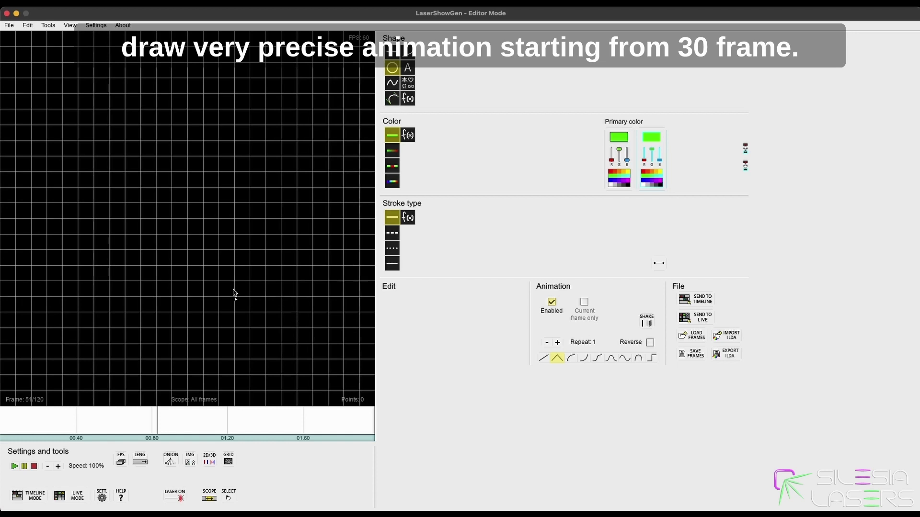
drag(136, 419, 92, 419)
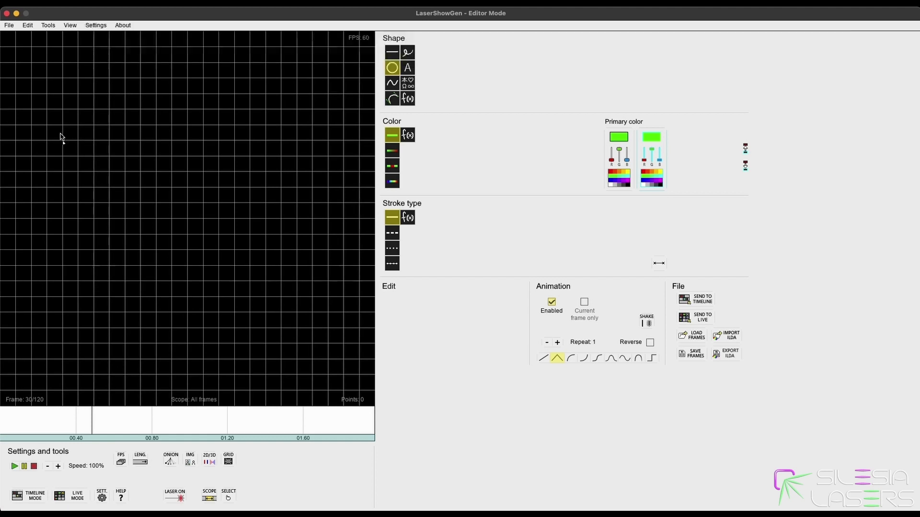
click(587, 317)
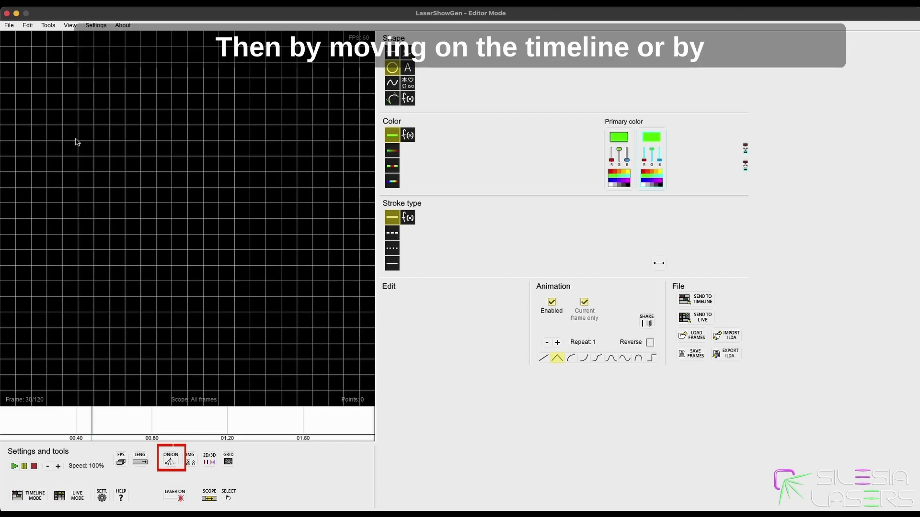
drag(77, 141, 109, 158)
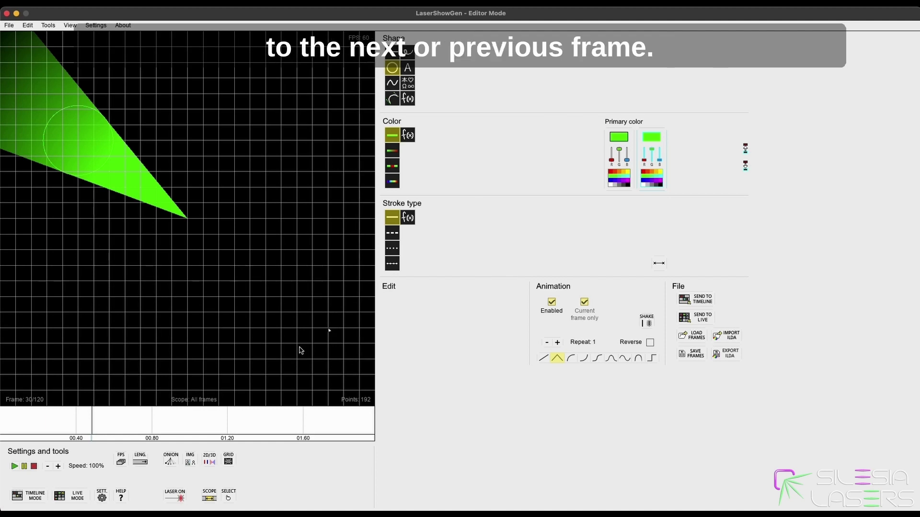
Turn on onion skinning and draw one circle per frame on frames 31 to 35, shifting rightward and then down
click(171, 462)
click(93, 436)
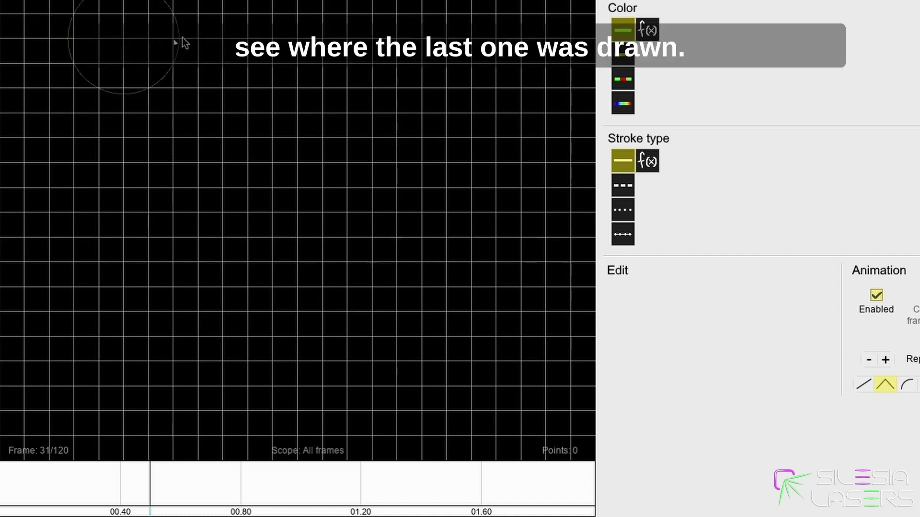
drag(180, 38, 226, 35)
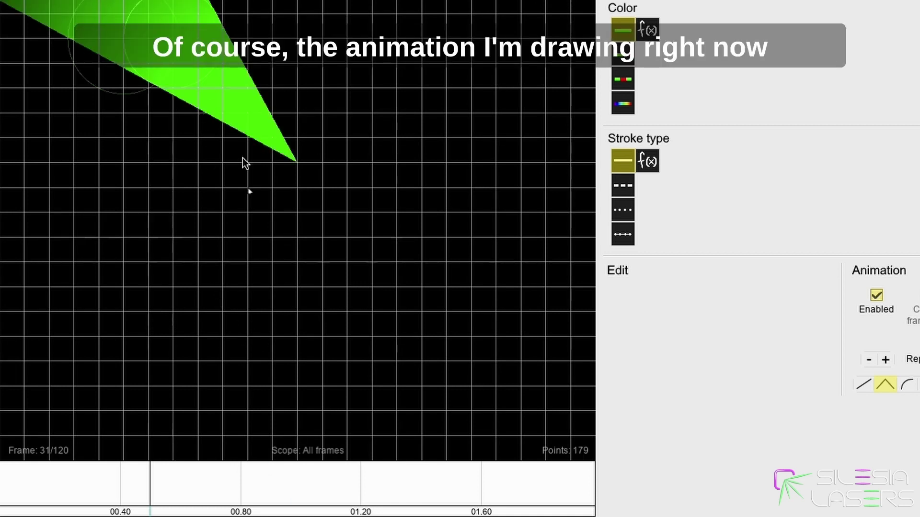
key(Right)
drag(222, 38, 320, 38)
key(Right)
key(Right)
drag(271, 78, 313, 85)
key(Right)
Continue the circle's path down the canvas with one circle on each of frames 36, 37 and 38
key(Right)
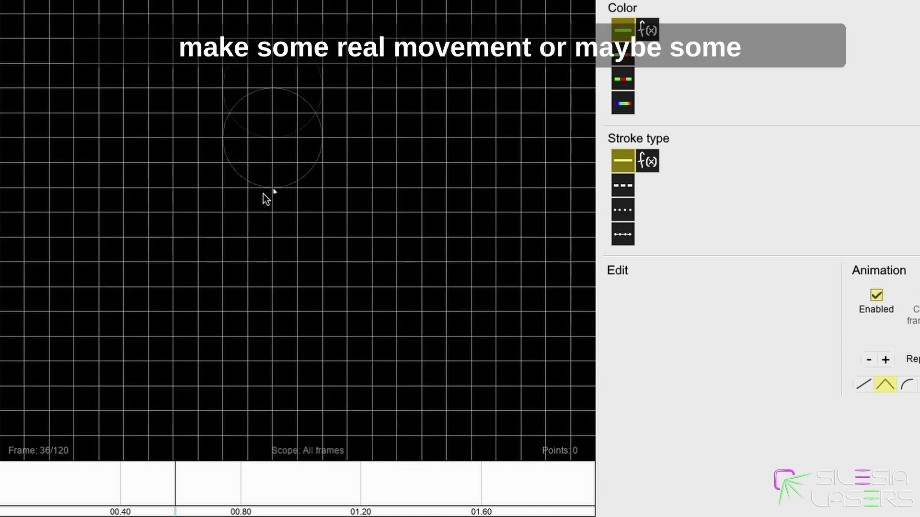
drag(271, 189, 312, 196)
key(Right)
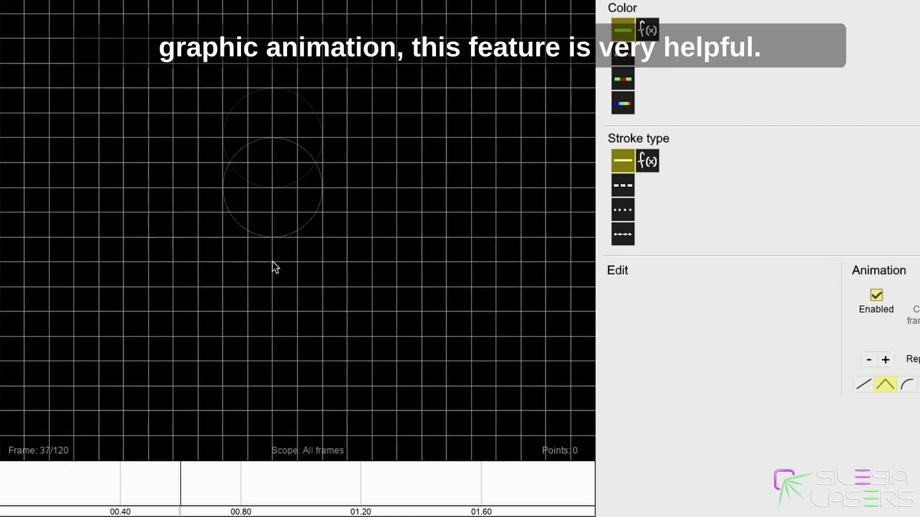
drag(272, 261, 324, 267)
Draw one circle per frame on frames 39 to 46, leading the path across to the right and up the canvas
key(Right)
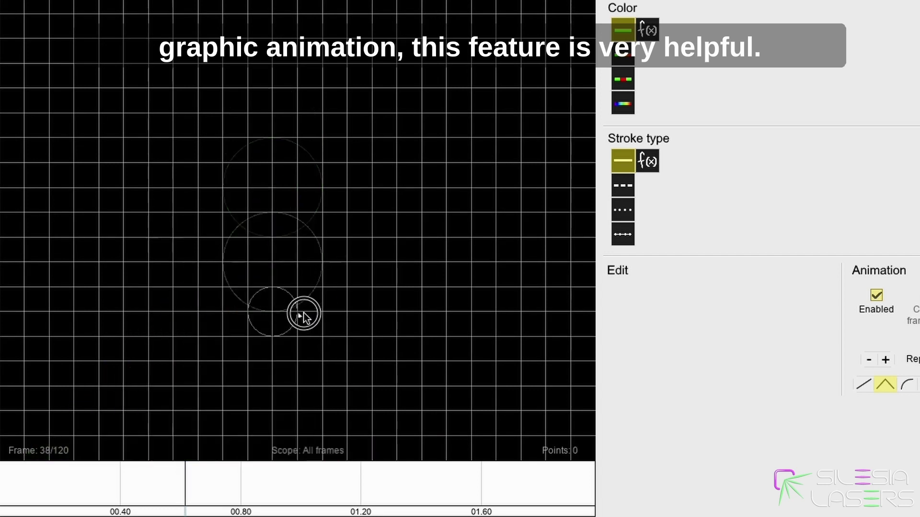
drag(305, 312, 468, 302)
key(Right)
key(Right)
key(Right)
drag(424, 234, 469, 231)
key(Right)
drag(396, 160, 454, 159)
key(Right)
mouse_move(346, 114)
mouse_down()
mouse_move(400, 119)
mouse_move(447, 73)
mouse_move(439, 74)
mouse_up()
key(Right)
key(Right)
drag(447, 38, 495, 36)
Draw circles frame by frame from 47 to 52, leading the path back left and down the canvas's left half
key(Right)
drag(266, 109, 297, 109)
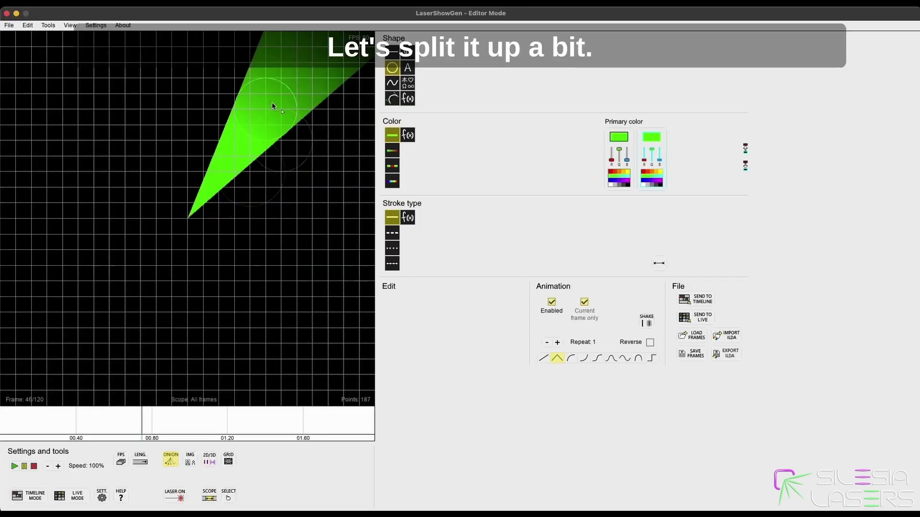
key(Right)
drag(203, 109, 234, 106)
key(Right)
drag(158, 123, 187, 110)
key(Right)
drag(125, 156, 156, 139)
key(Right)
drag(109, 203, 140, 171)
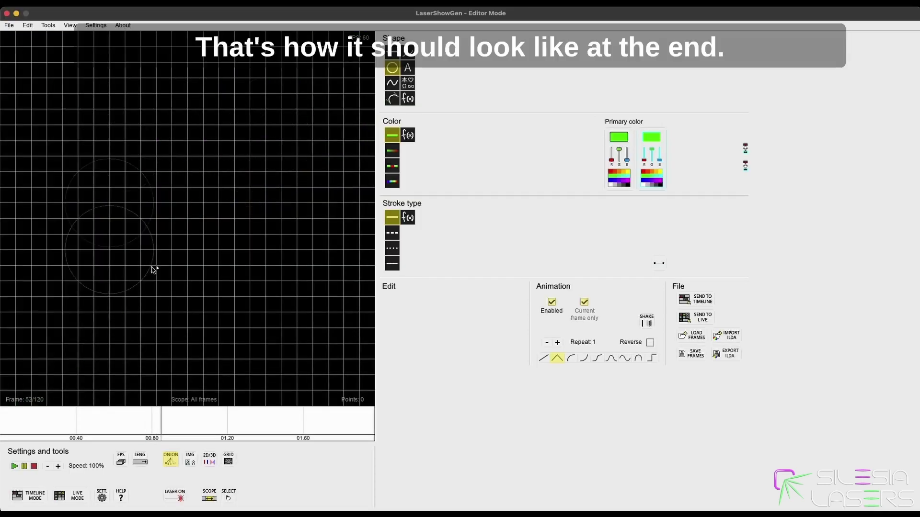
drag(152, 269, 178, 273)
key(Right)
Slow the playback speed to 44% and play the circle animation from its first frame, 30
click(108, 422)
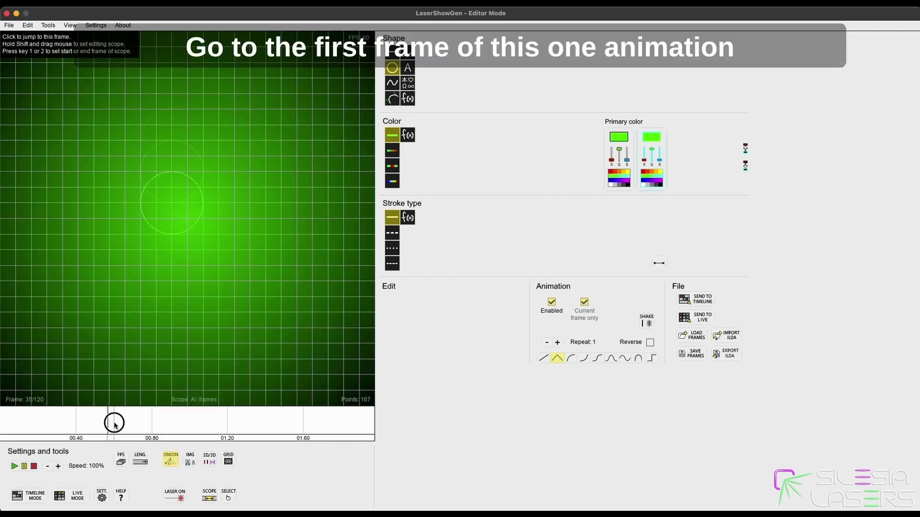
click(91, 420)
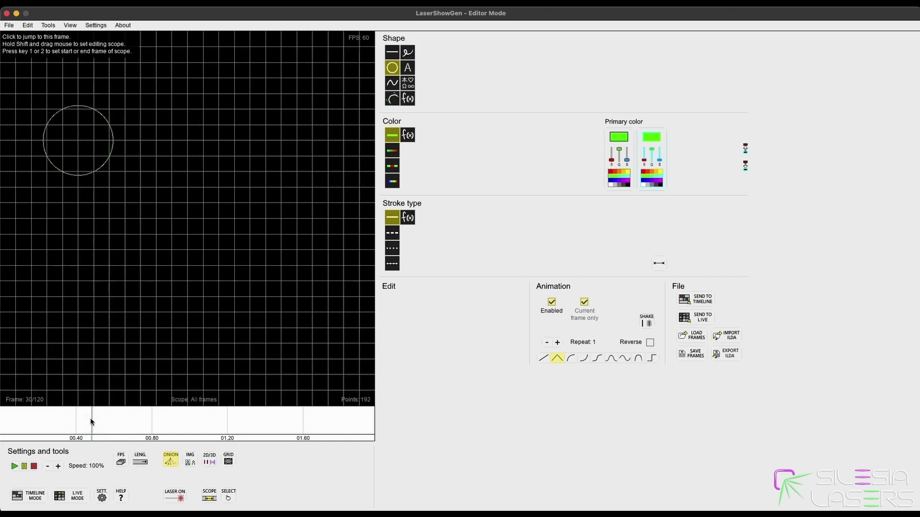
click(46, 467)
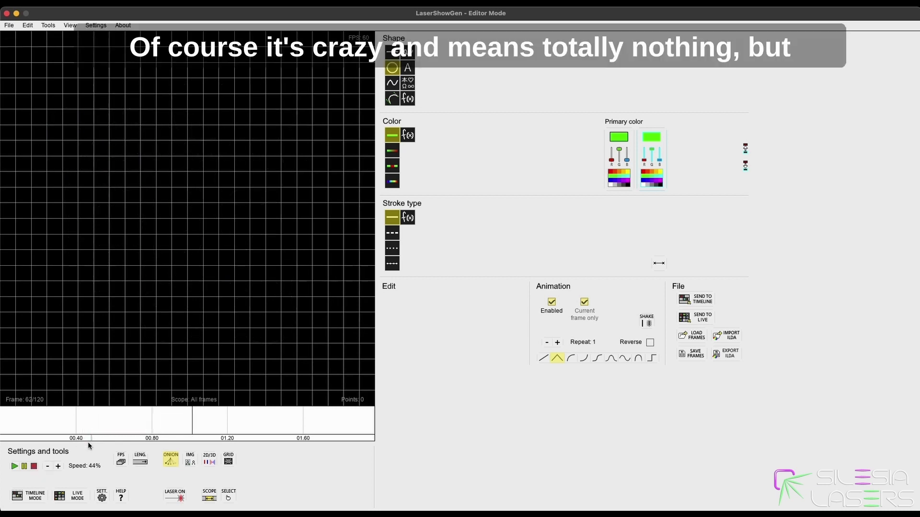
click(82, 424)
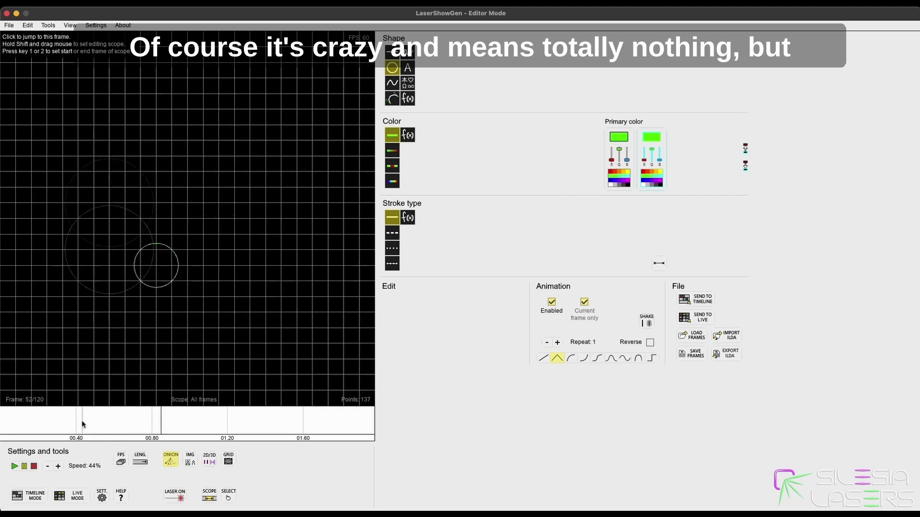
click(85, 424)
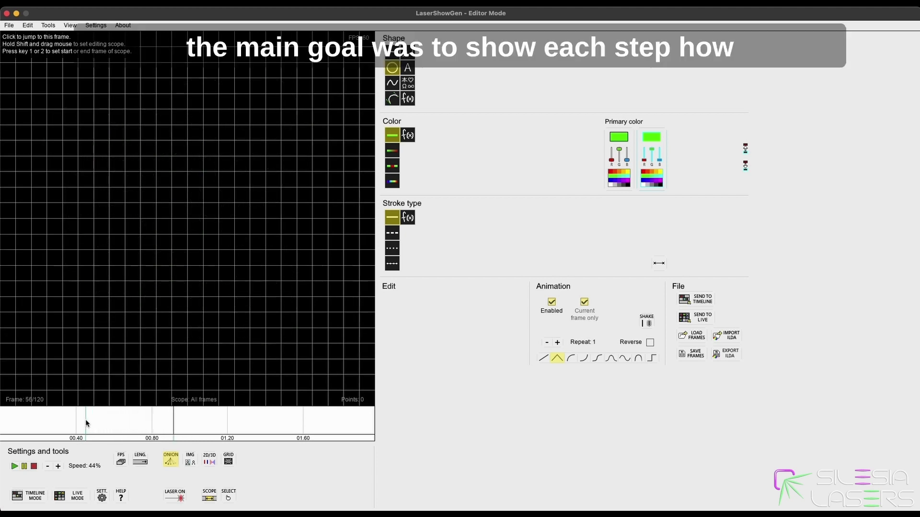
Turn on the laser output, replay the circle animation from around frame 28 on the projector, and turn the output off
click(174, 495)
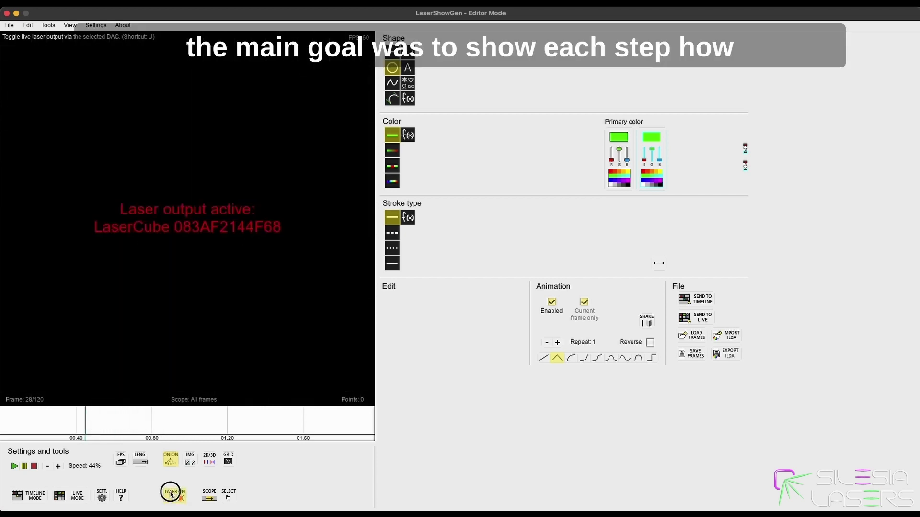
click(79, 427)
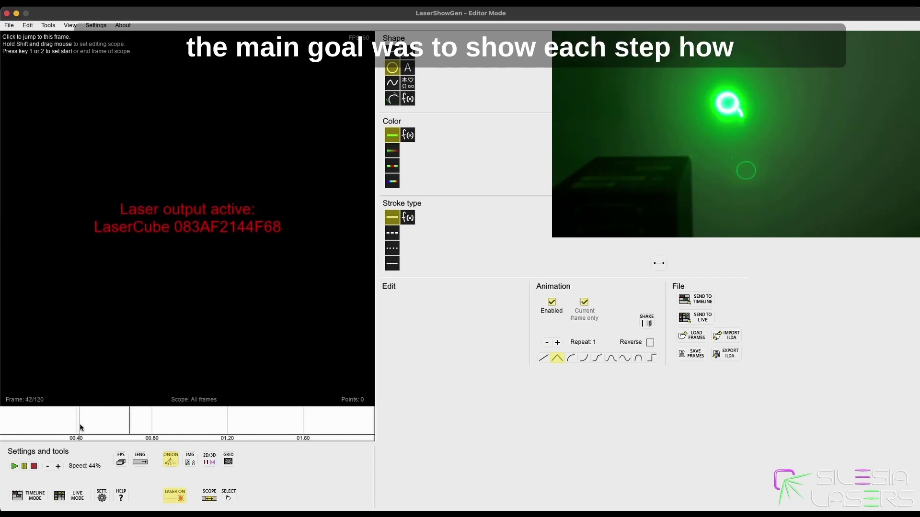
click(89, 426)
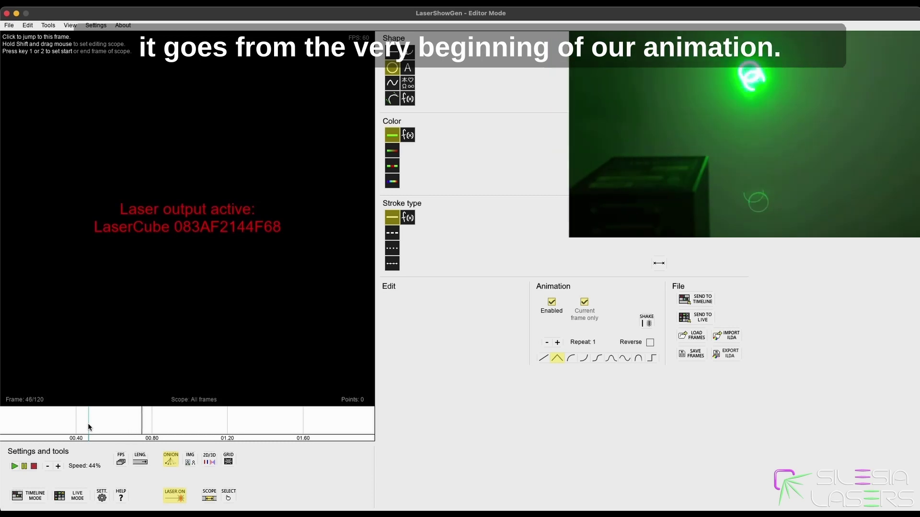
click(174, 488)
Turn off onion skinning and delete the circle from a single frame in the middle of the animation
drag(164, 441, 108, 416)
click(171, 463)
click(116, 421)
click(109, 424)
click(121, 420)
key(super+a)
right_click(234, 314)
click(246, 351)
click(115, 416)
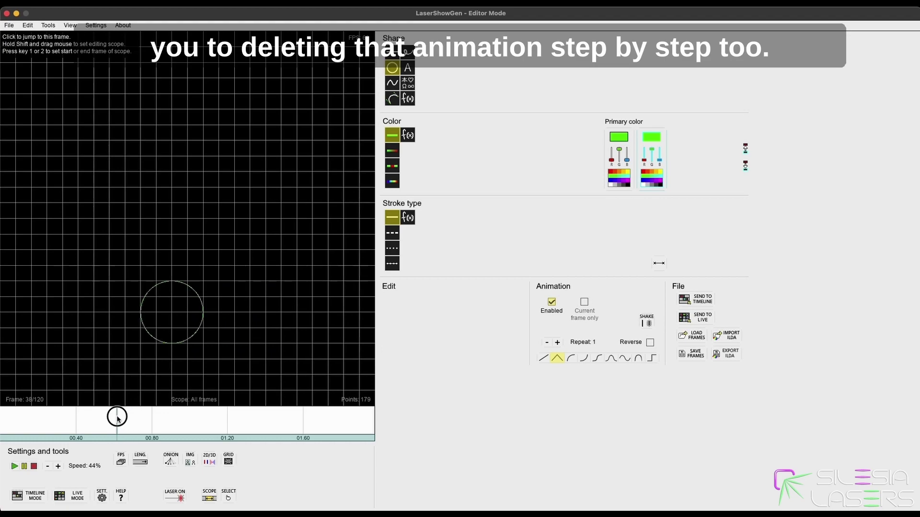
click(111, 418)
Start a new empty animation and set its length to 120 frames
click(7, 27)
click(20, 38)
click(489, 301)
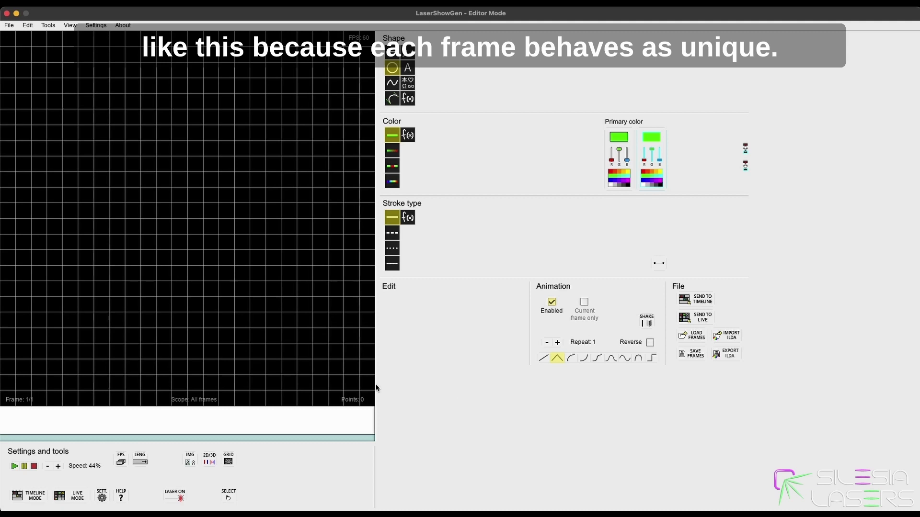
click(392, 52)
drag(79, 203, 218, 187)
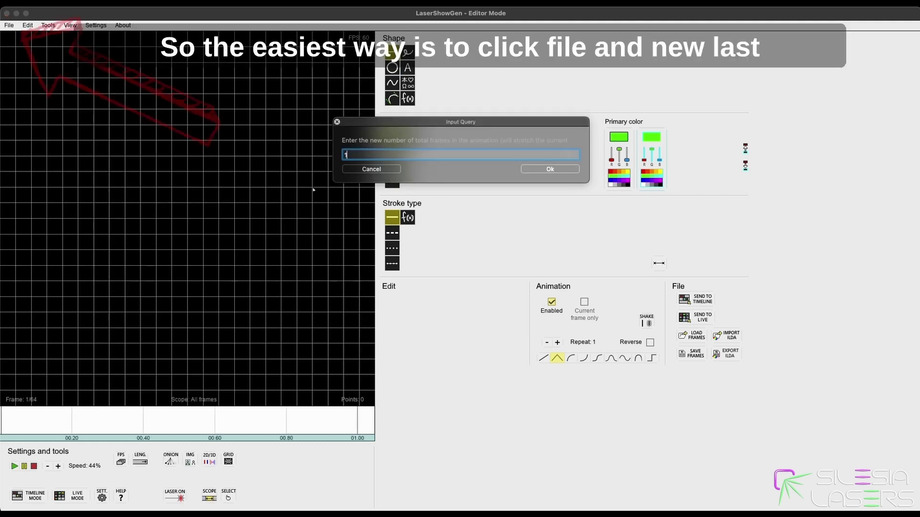
click(538, 168)
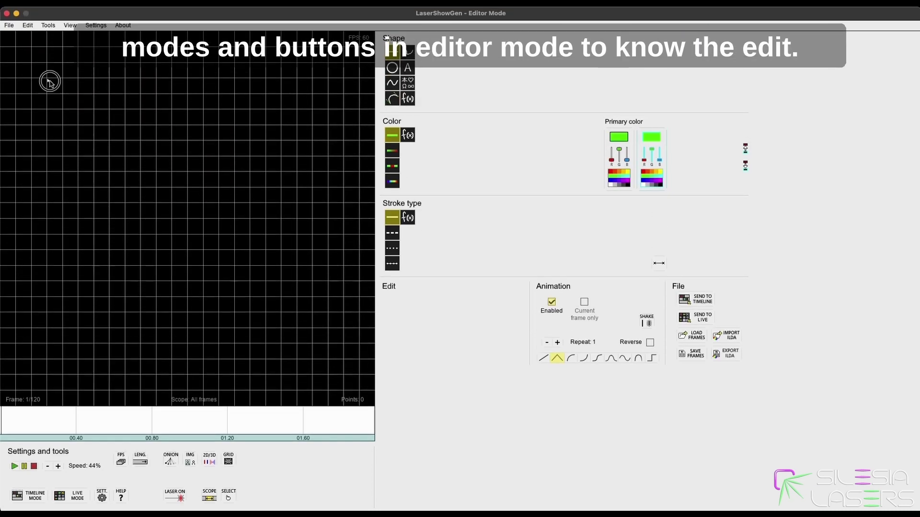
Draw a horizontal line near the canvas's upper edge, spanning most of its width, and select it
mouse_move(49, 80)
mouse_down()
mouse_move(332, 89)
mouse_move(338, 80)
mouse_up()
click(276, 80)
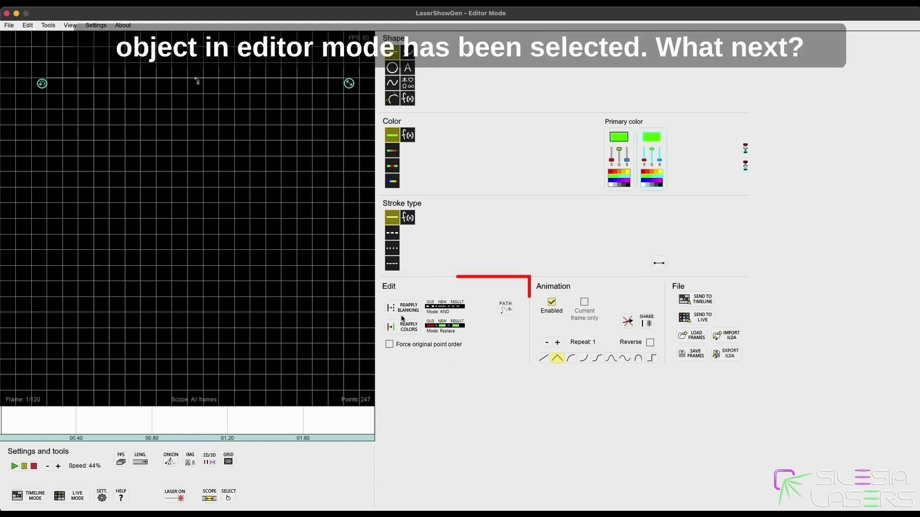
click(386, 327)
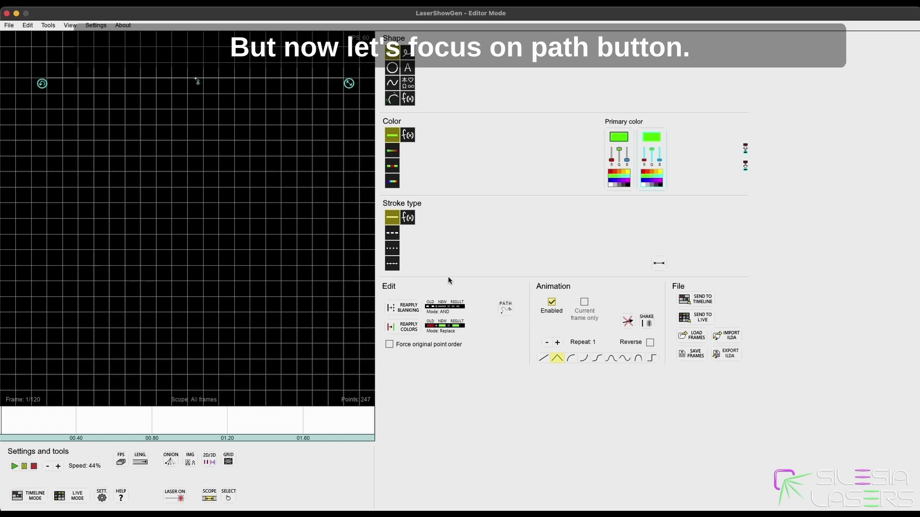
Animate the selected line along a grid-snapped path with the Path tool and preview the movement on the laser output
click(505, 312)
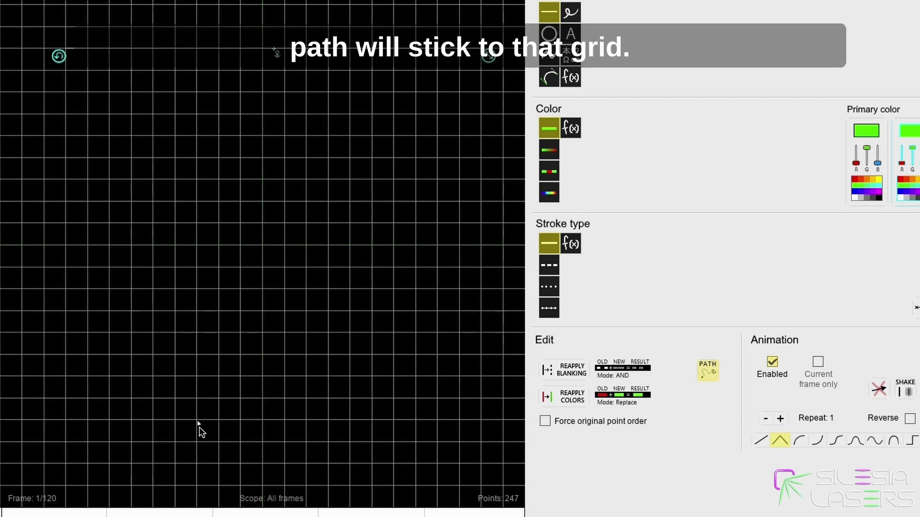
key(space)
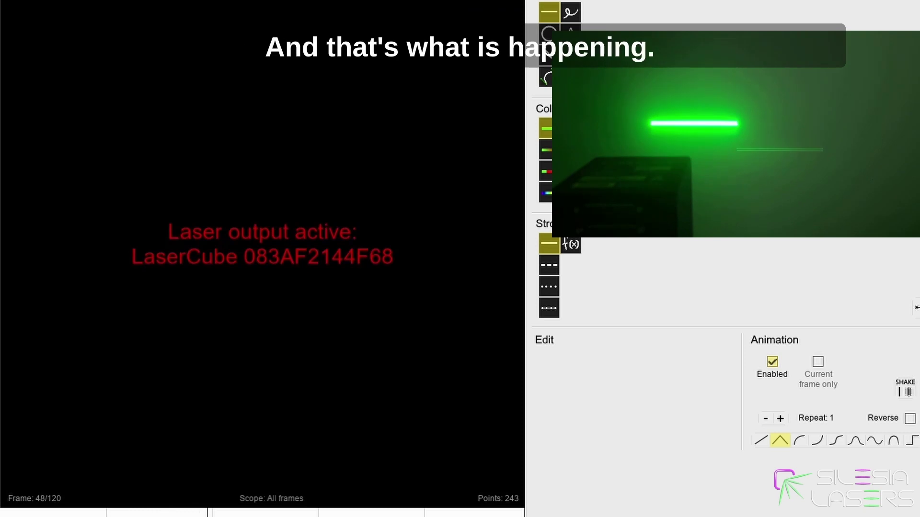
key(Escape)
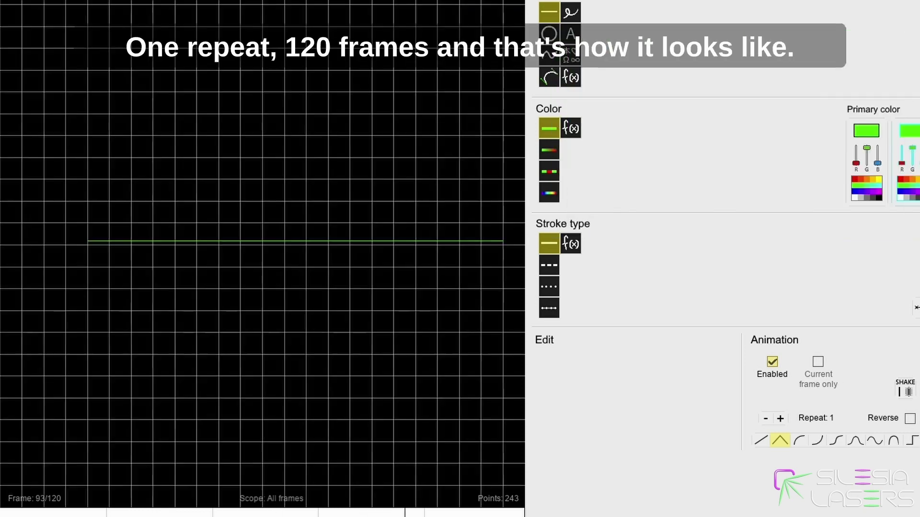
Delete the animated line from all frames and draw a small circle in the canvas's upper-left area with the grid hidden
click(305, 248)
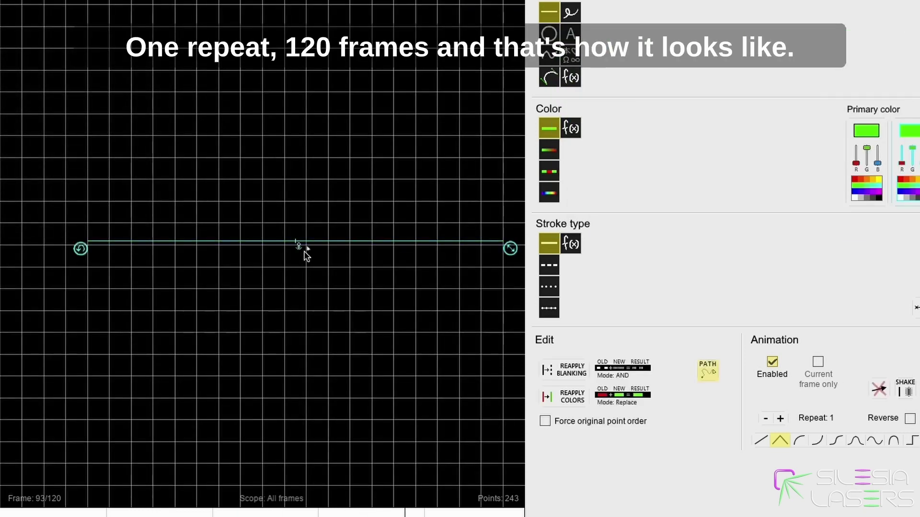
key(Delete)
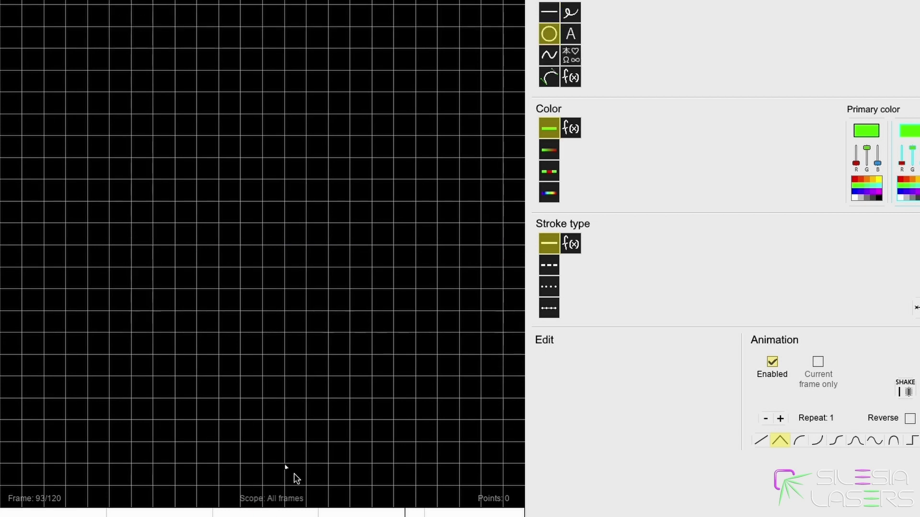
key(r)
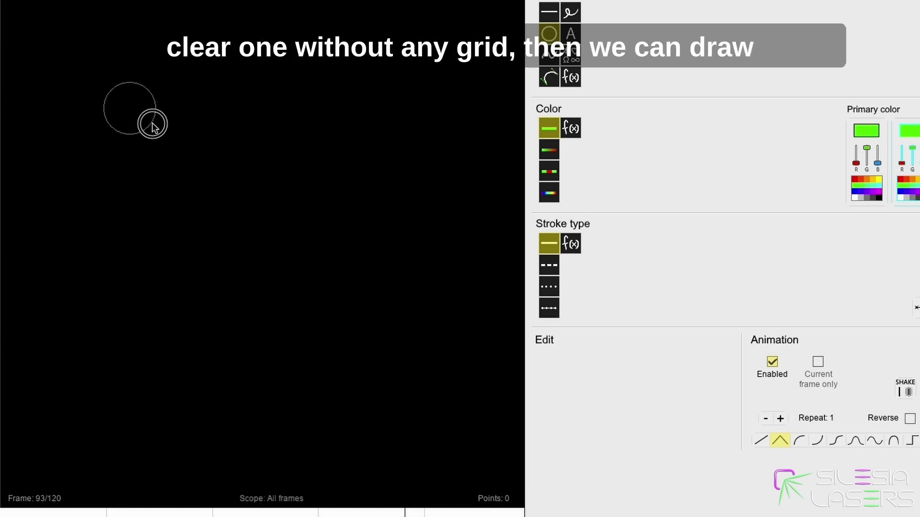
click(149, 127)
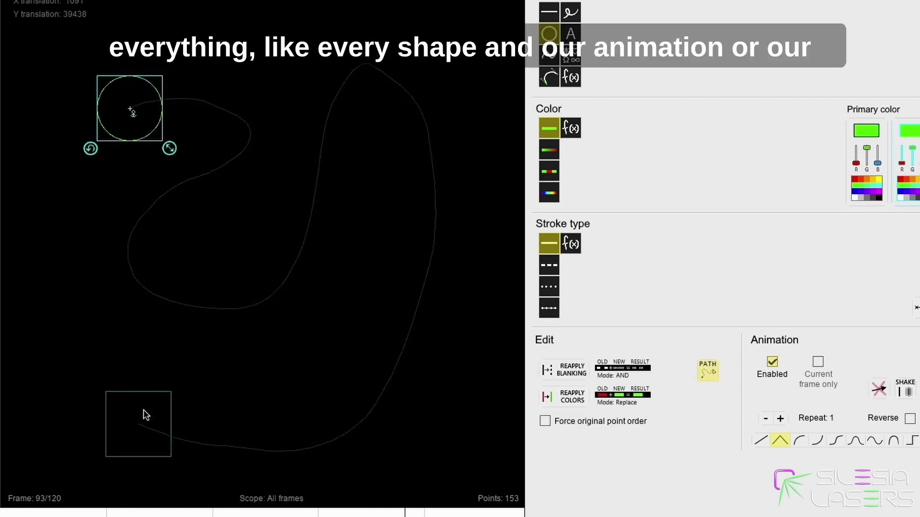
Animate the circle along a winding freehand path ending in the canvas's lower-left area, and preview its movement with simulated laser beams
drag(143, 409, 144, 410)
click(152, 384)
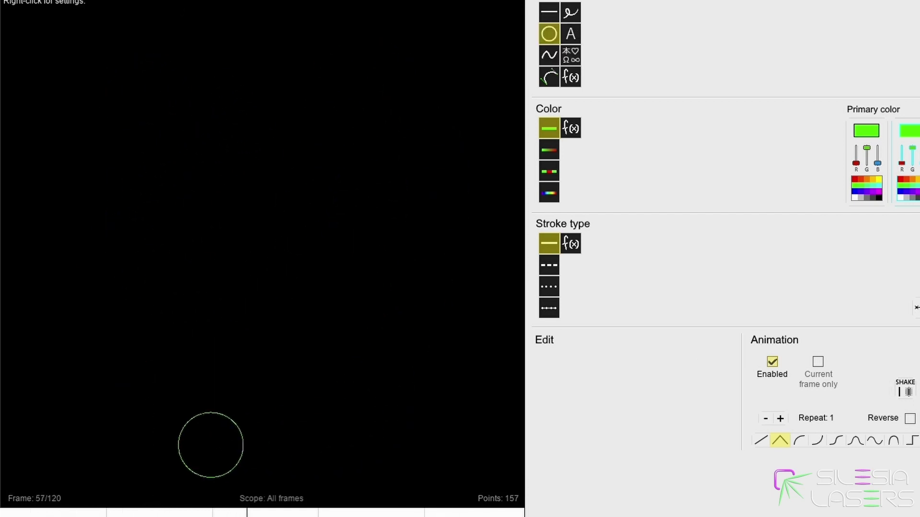
key(p)
key(l)
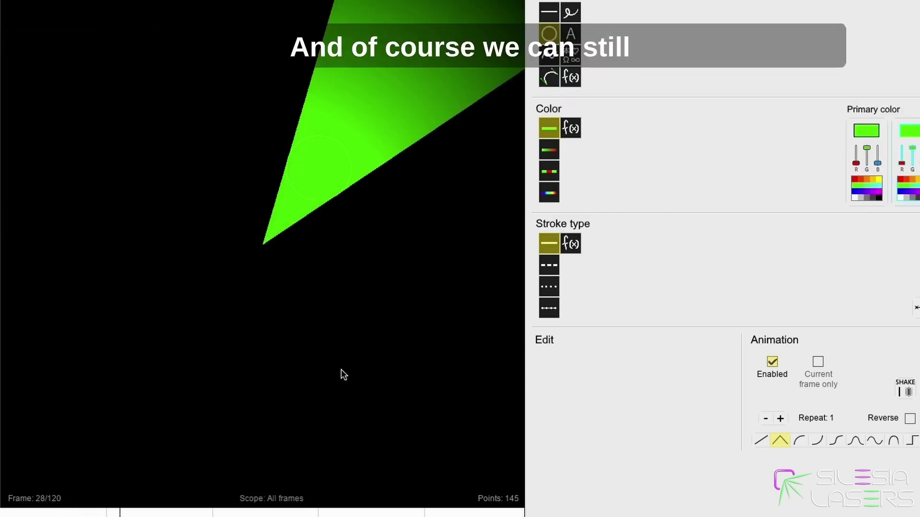
Reset the circle's displacement animation, choose the rounded arch animation curve, and move the circle toward the canvas's lower right
click(318, 187)
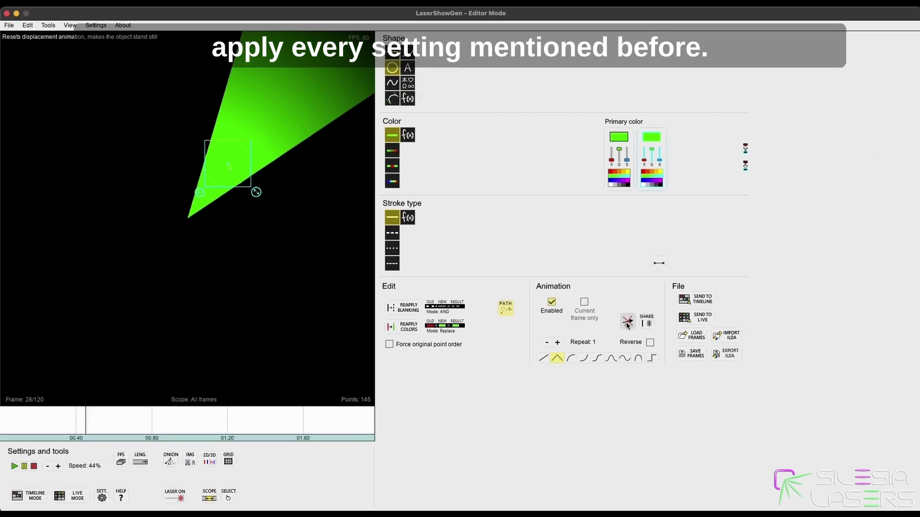
click(628, 322)
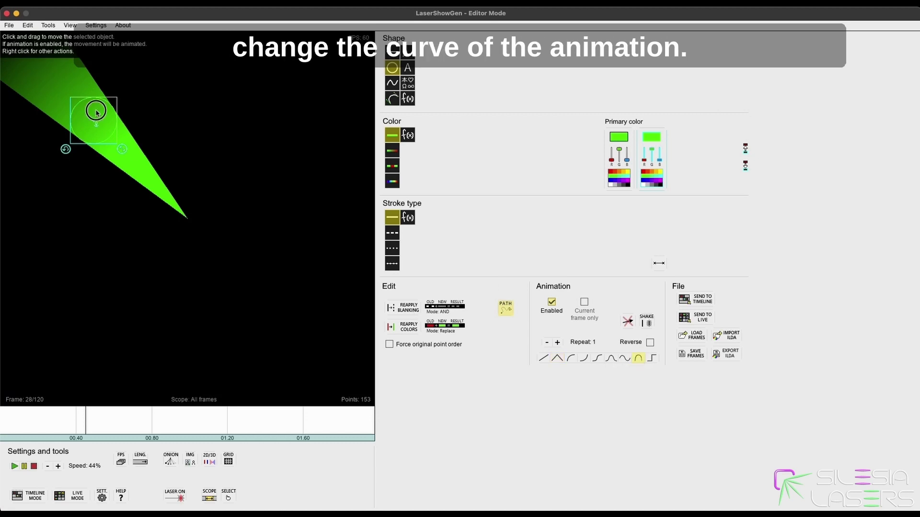
mouse_move(99, 111)
mouse_down()
mouse_move(186, 130)
mouse_move(152, 202)
mouse_move(151, 278)
mouse_move(262, 331)
mouse_up()
drag(316, 308, 314, 308)
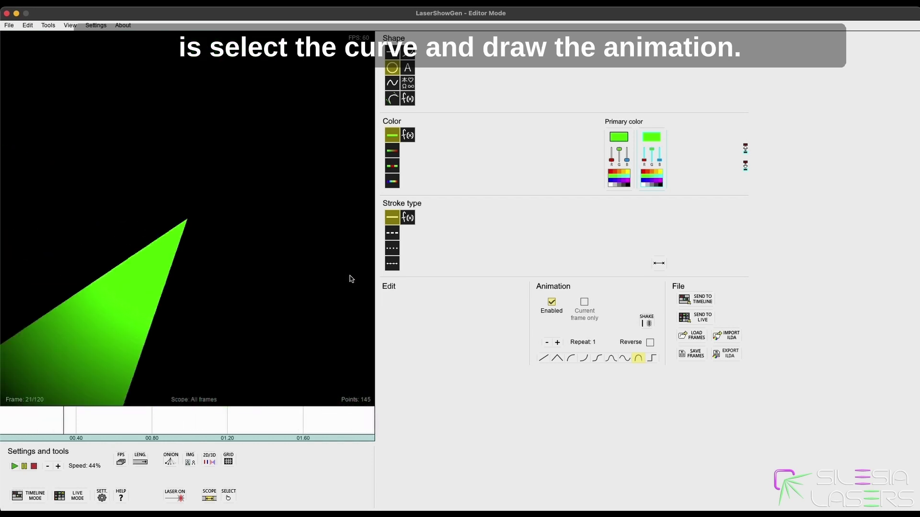
Preview the circle's curved motion on the live laser output, turn the output off, and delete the circle
click(181, 497)
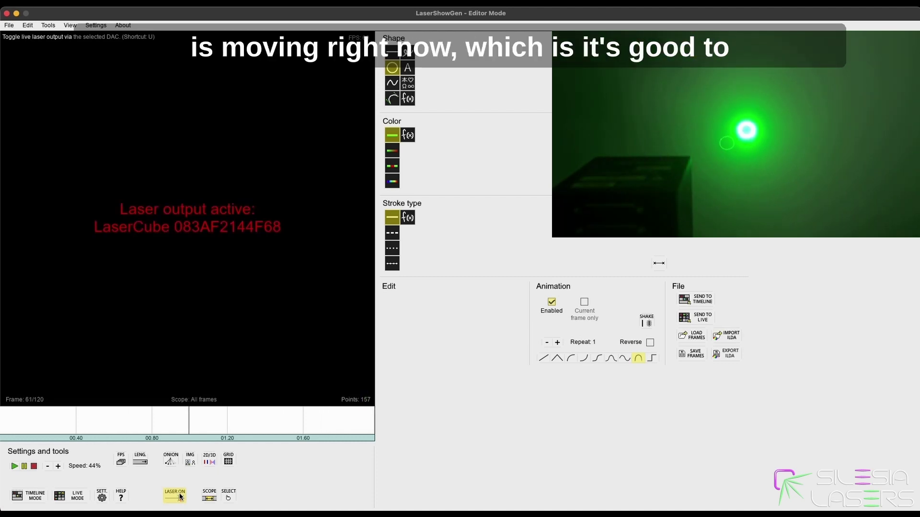
click(179, 497)
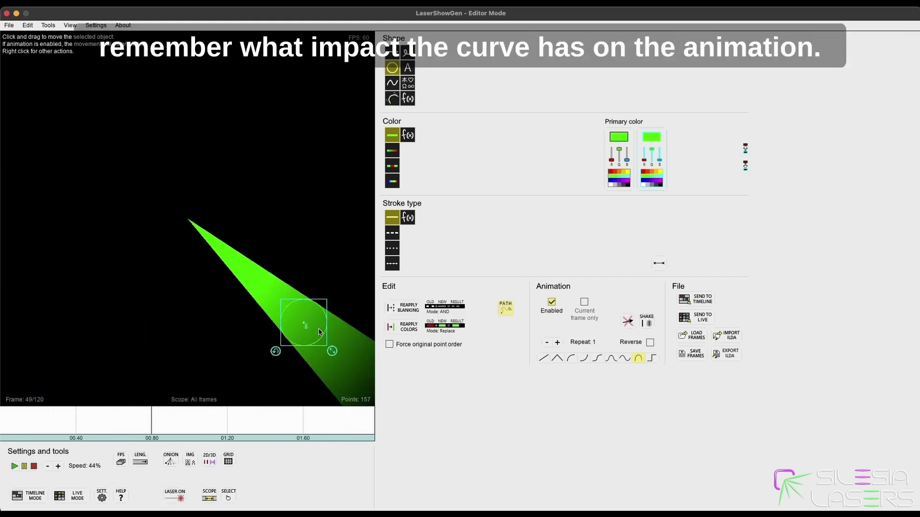
key(Delete)
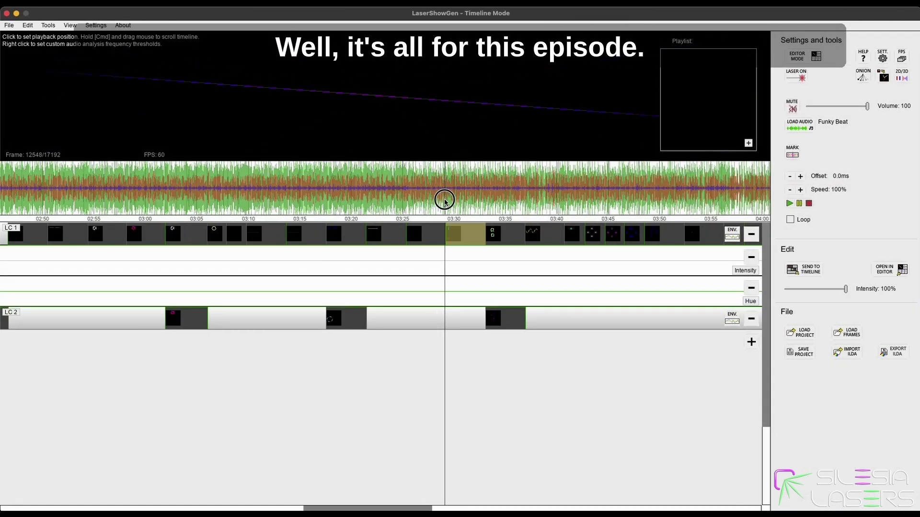
Open the LC 1 clip near 03:30 for editing and replace its wide lower line with separate magenta-yellow gradient segments beside the central beams
scroll(445, 200, up, 5)
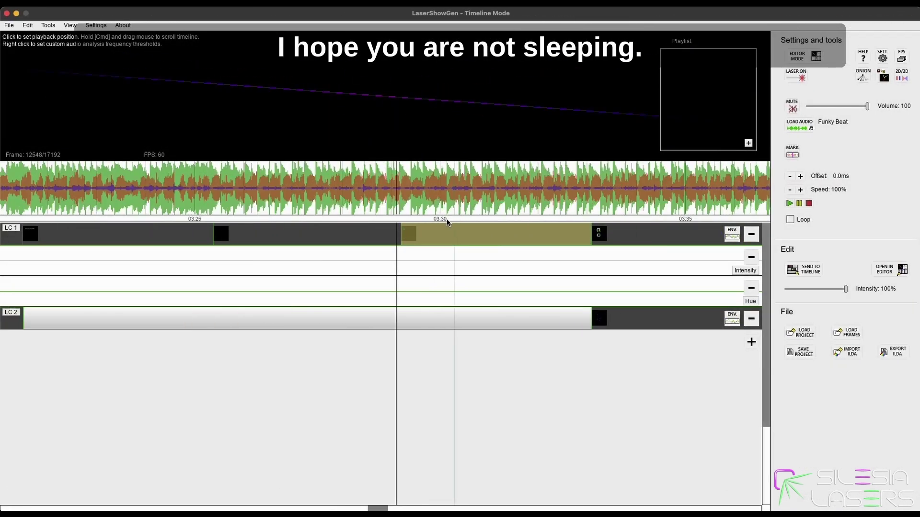
double_click(441, 233)
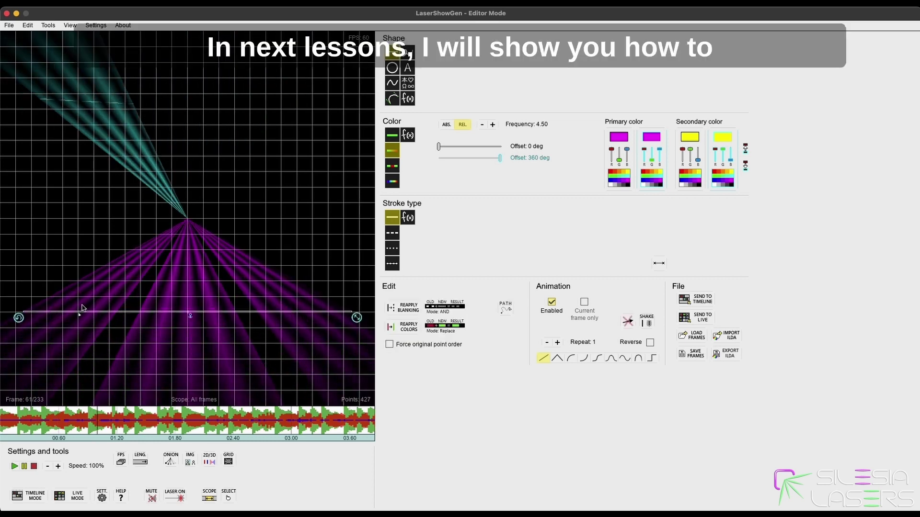
key(Delete)
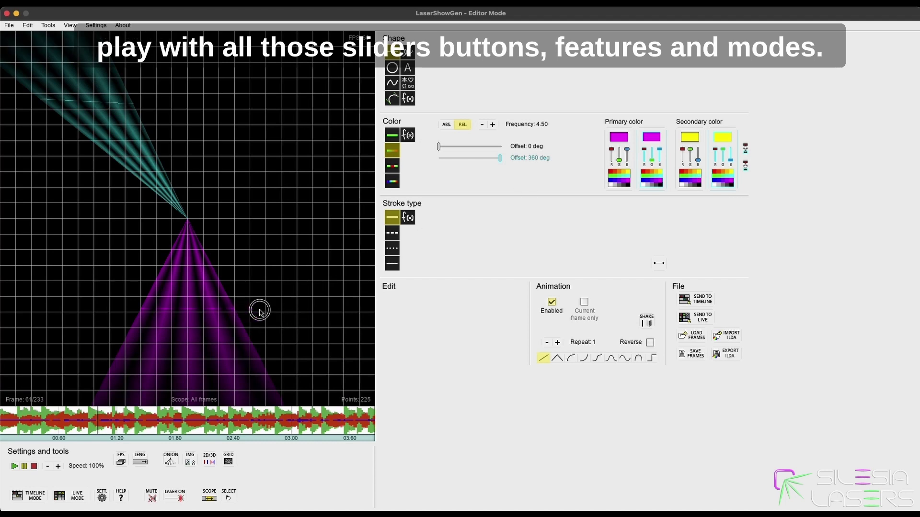
drag(266, 310, 358, 312)
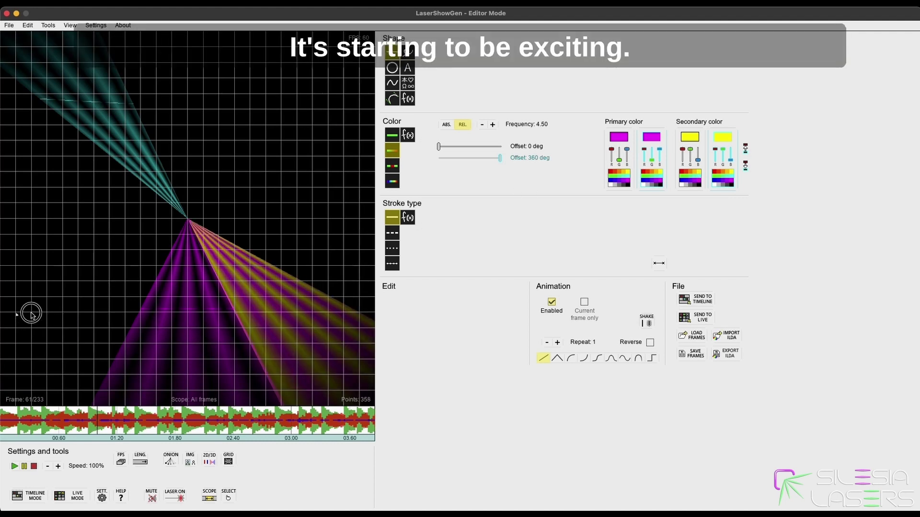